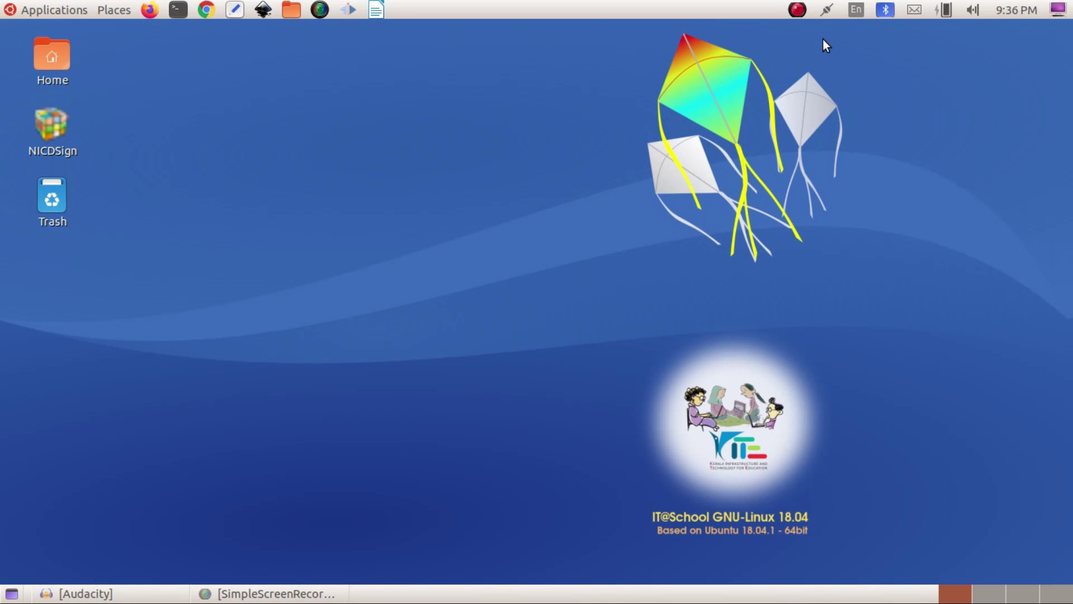
# Disable Wi-Fi and networking for the computer, and dismiss the resulting notification
pyautogui.click(828, 11)
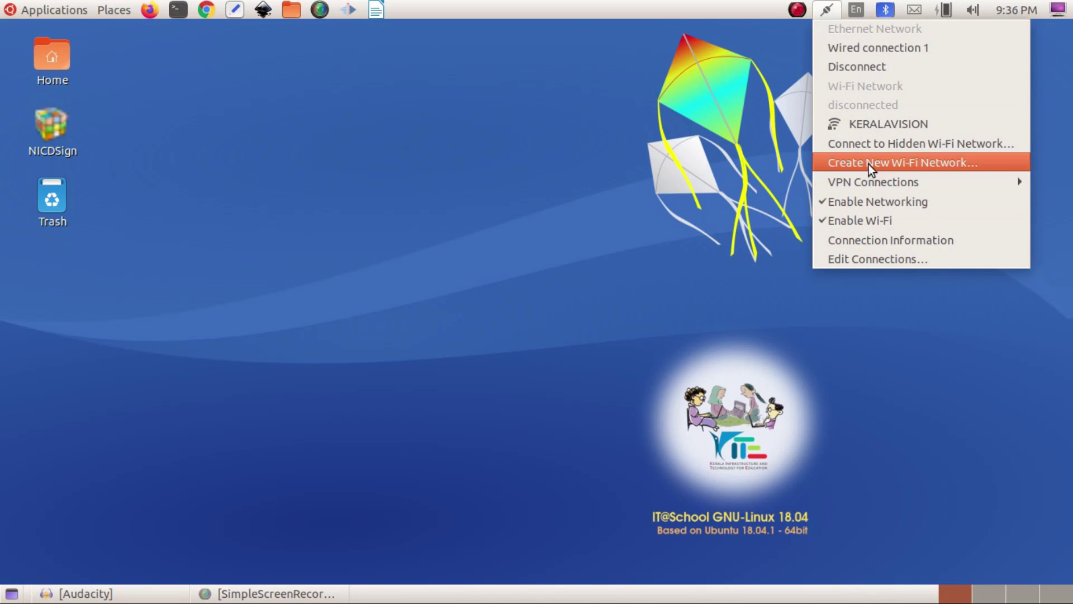
pyautogui.click(843, 221)
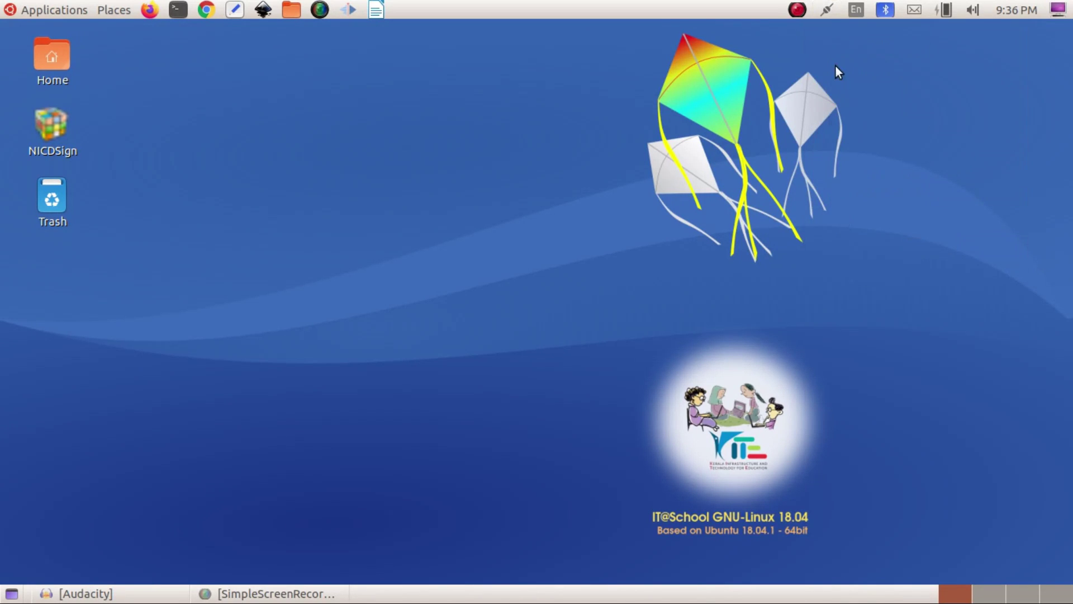
pyautogui.click(828, 11)
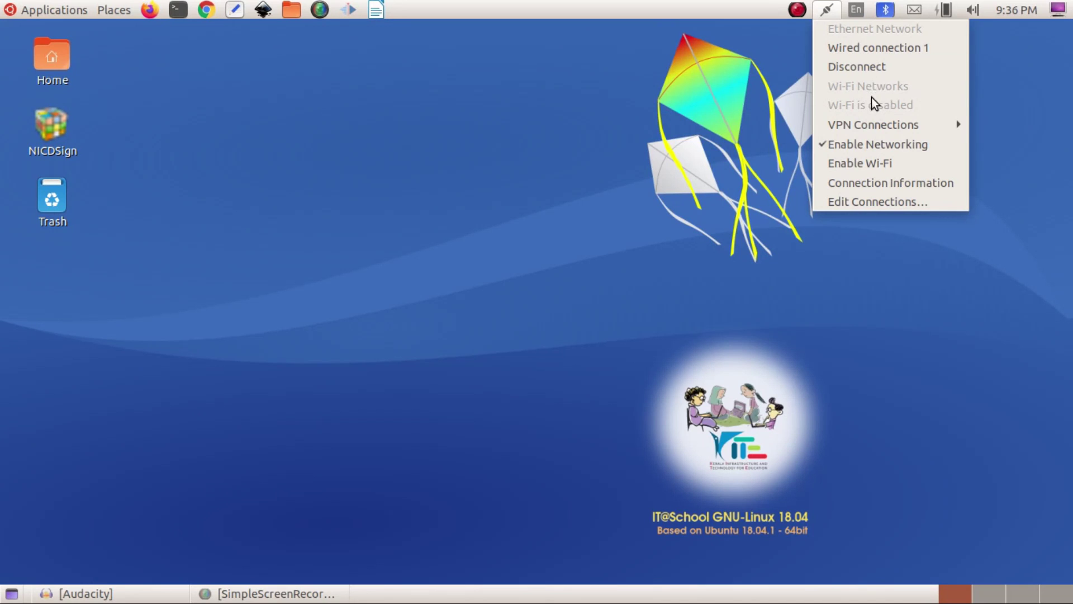
pyautogui.click(826, 147)
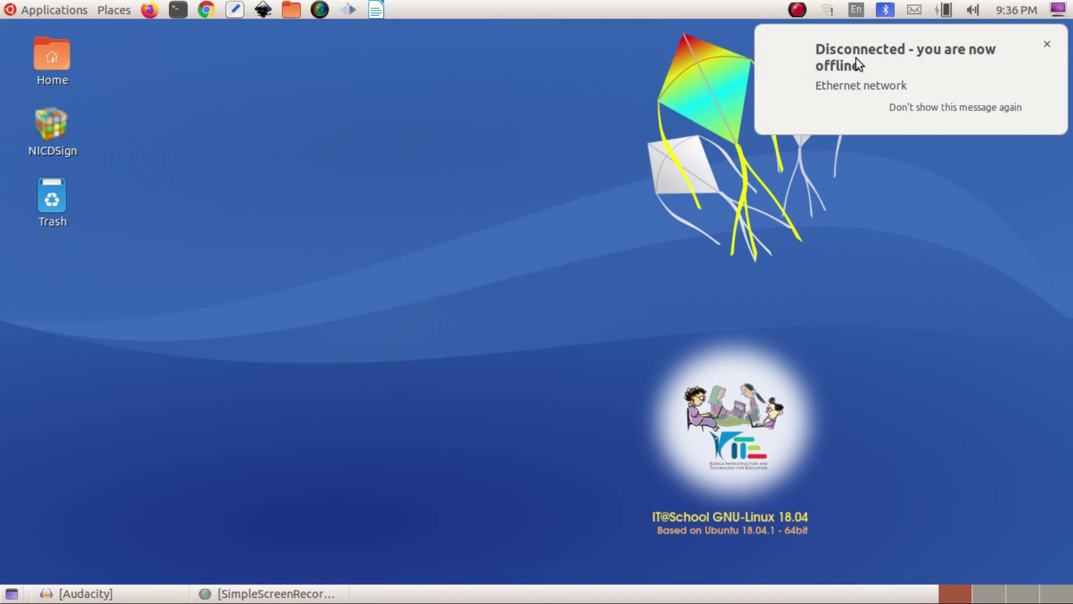
pyautogui.click(1046, 46)
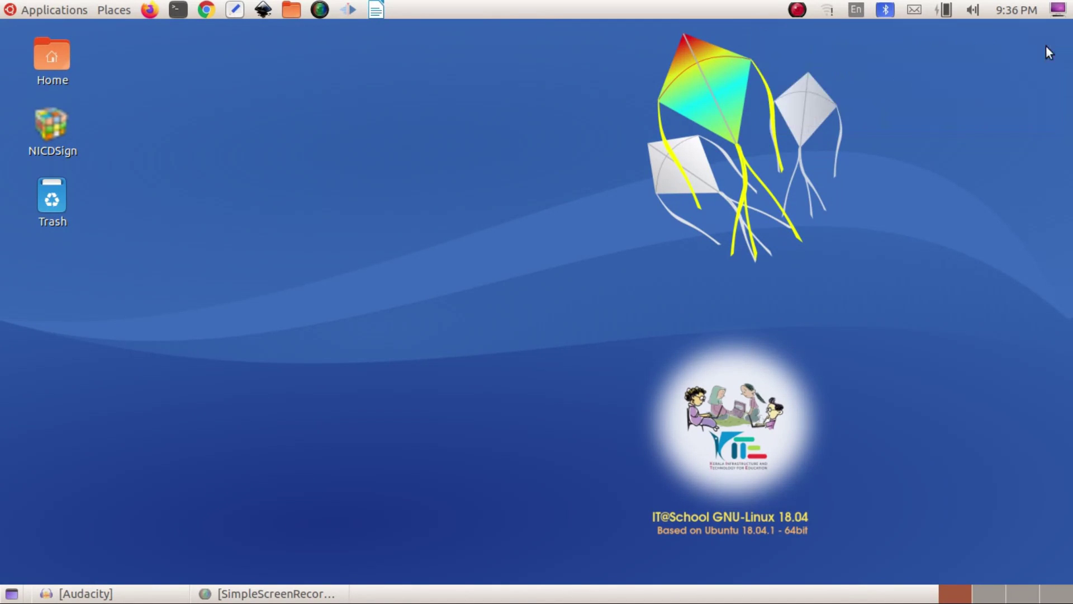
# Re-enable networking, dismiss the notification, and turn Wi-Fi back on
pyautogui.click(829, 14)
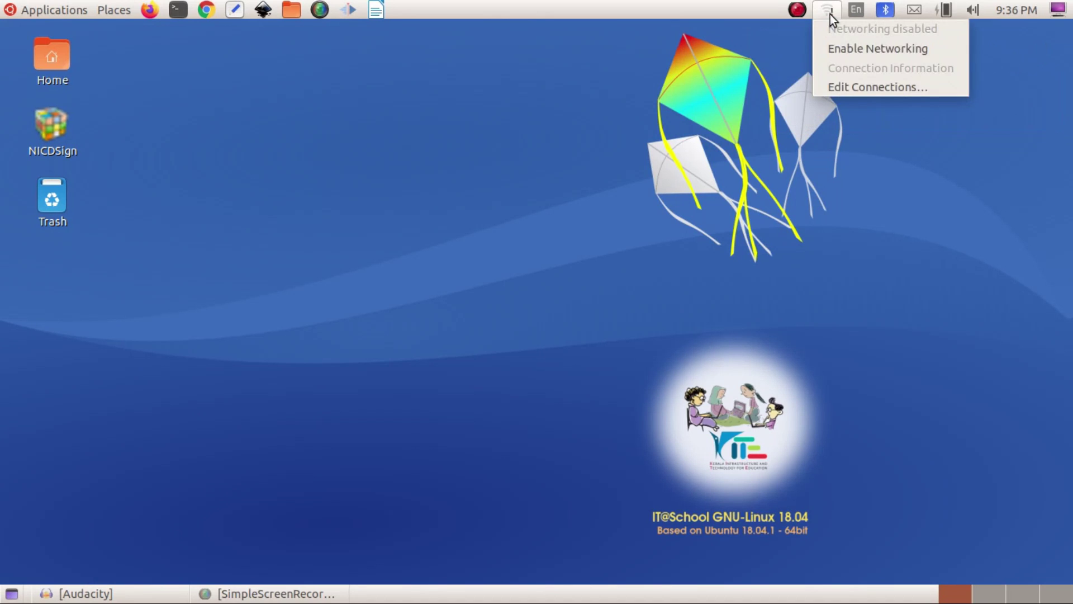
pyautogui.click(829, 49)
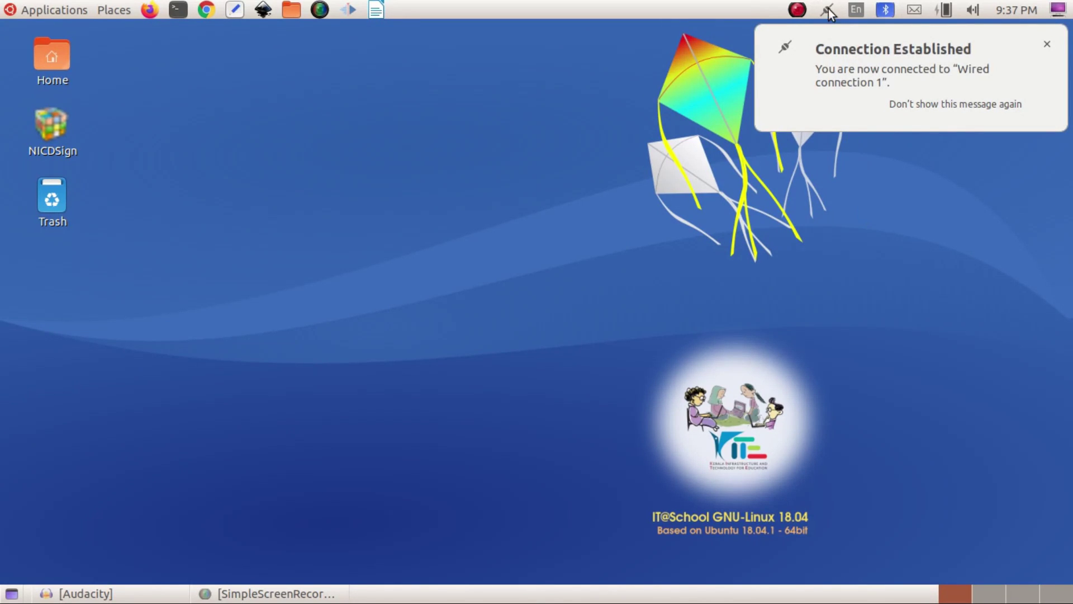
pyautogui.click(1046, 44)
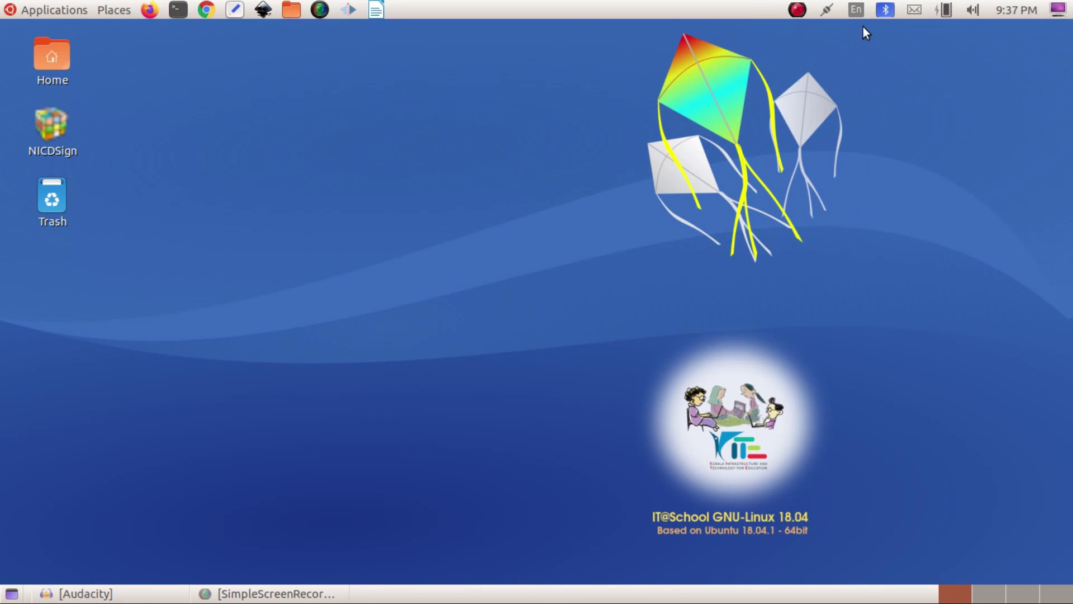
pyautogui.click(829, 10)
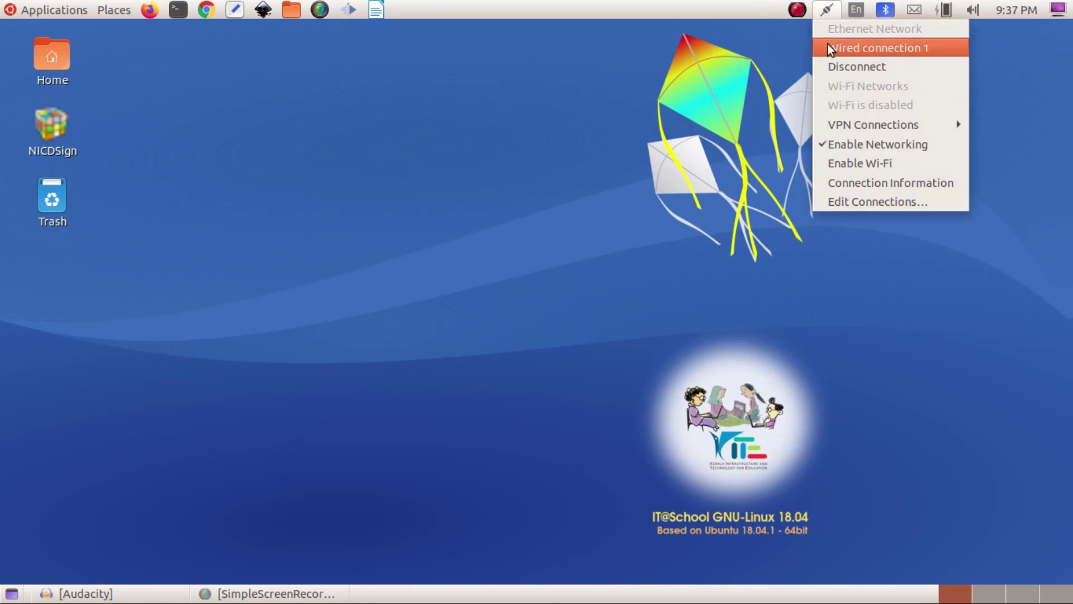
pyautogui.click(833, 163)
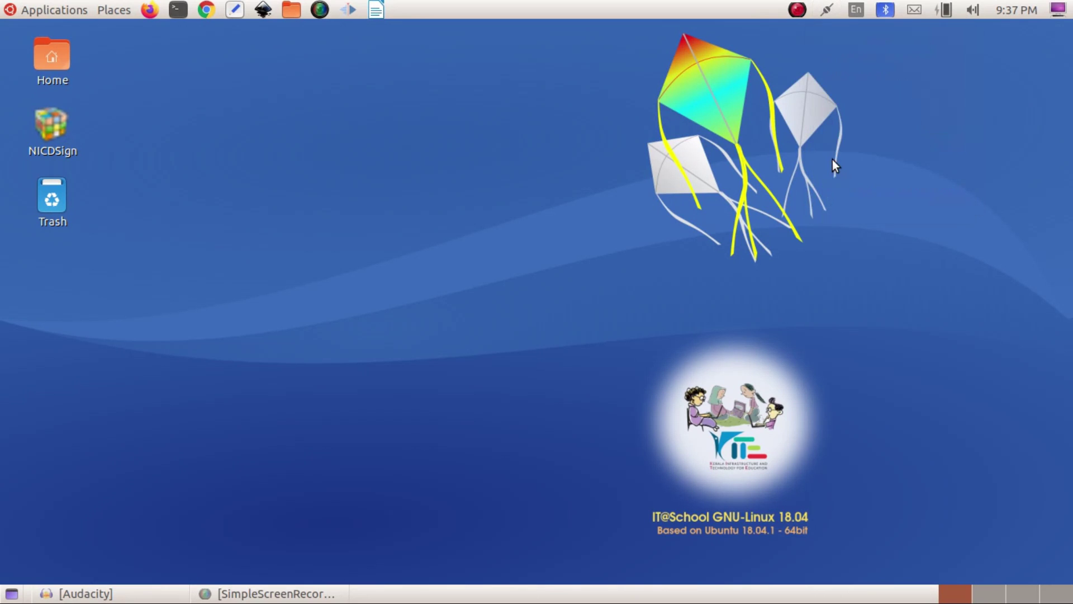
# View the active network connection's information, highlight its IPv4 address, and close the window
pyautogui.click(828, 9)
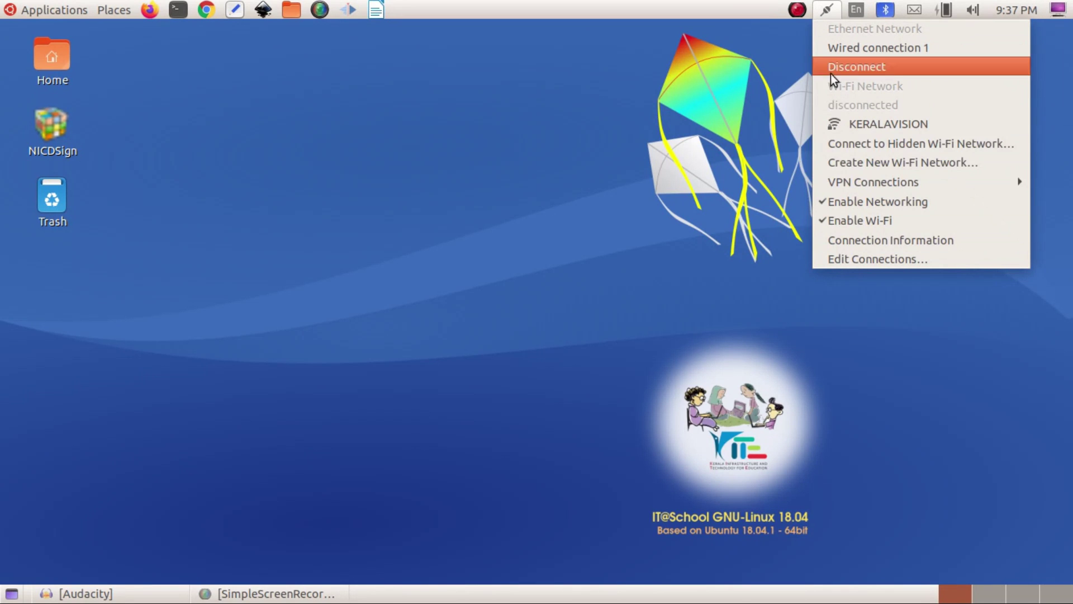
pyautogui.click(881, 236)
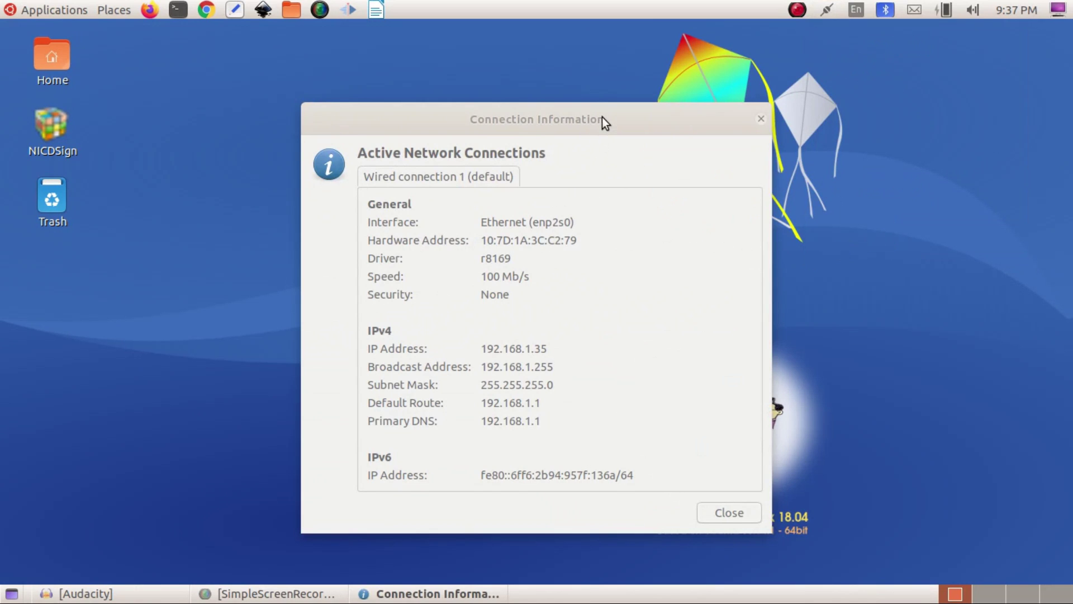
pyautogui.moveTo(601, 117); pyautogui.dragTo(602, 90)
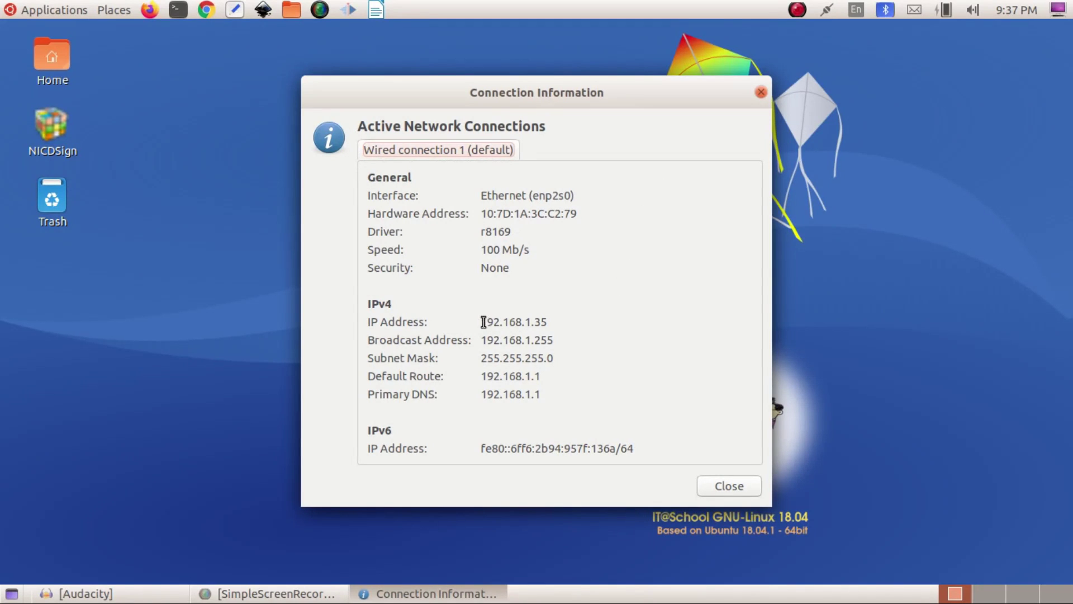
pyautogui.moveTo(483, 321); pyautogui.dragTo(551, 327)
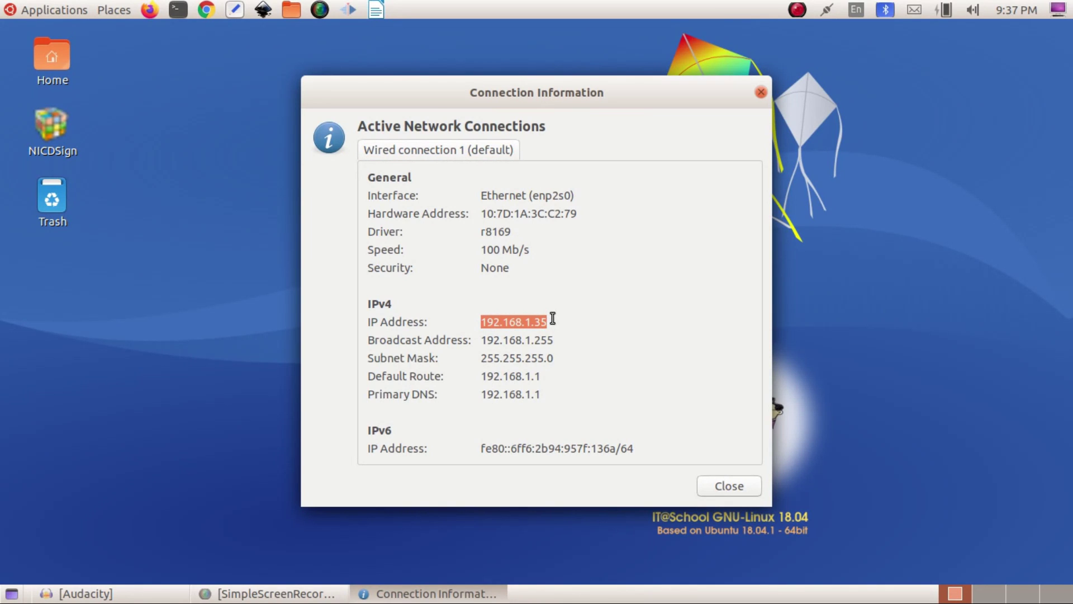
pyautogui.click(553, 318)
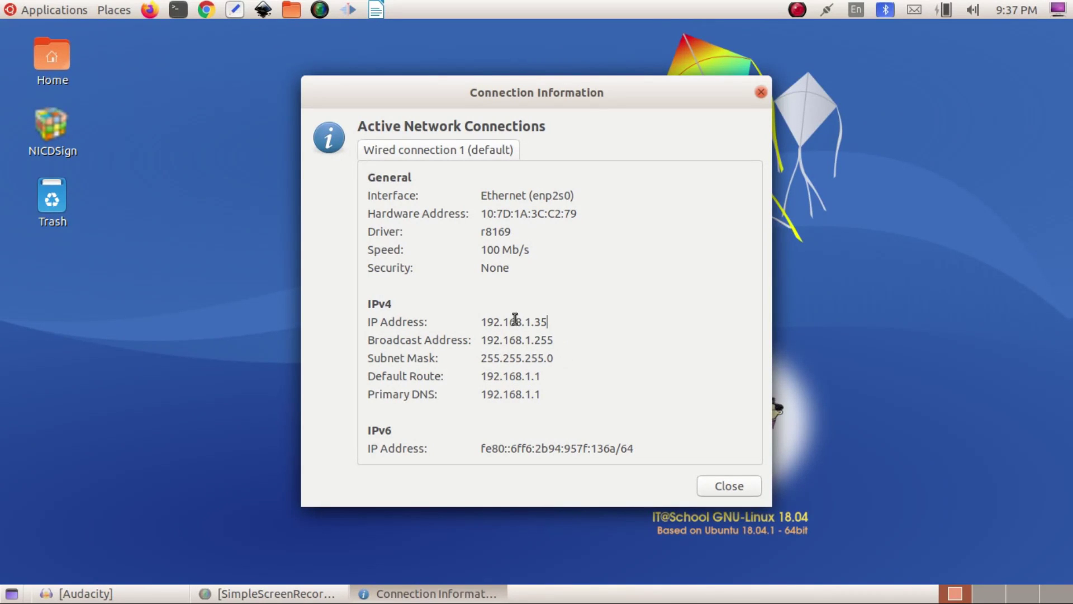
pyautogui.click(759, 95)
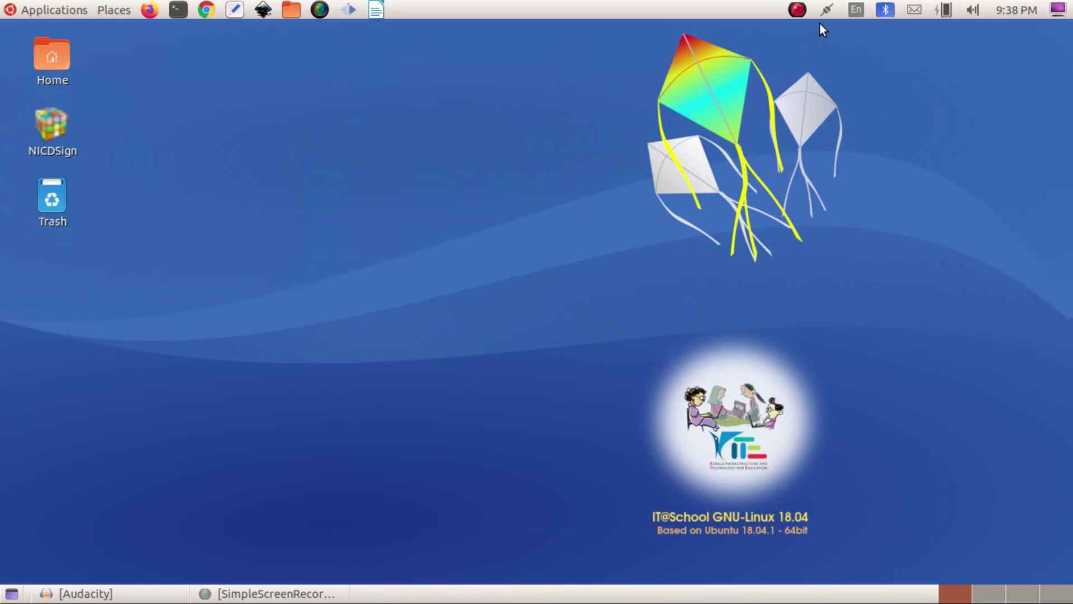
# Review the IPv4 settings and method choices of Wired connection 1, cancel the edit and close the network connections list
pyautogui.click(826, 10)
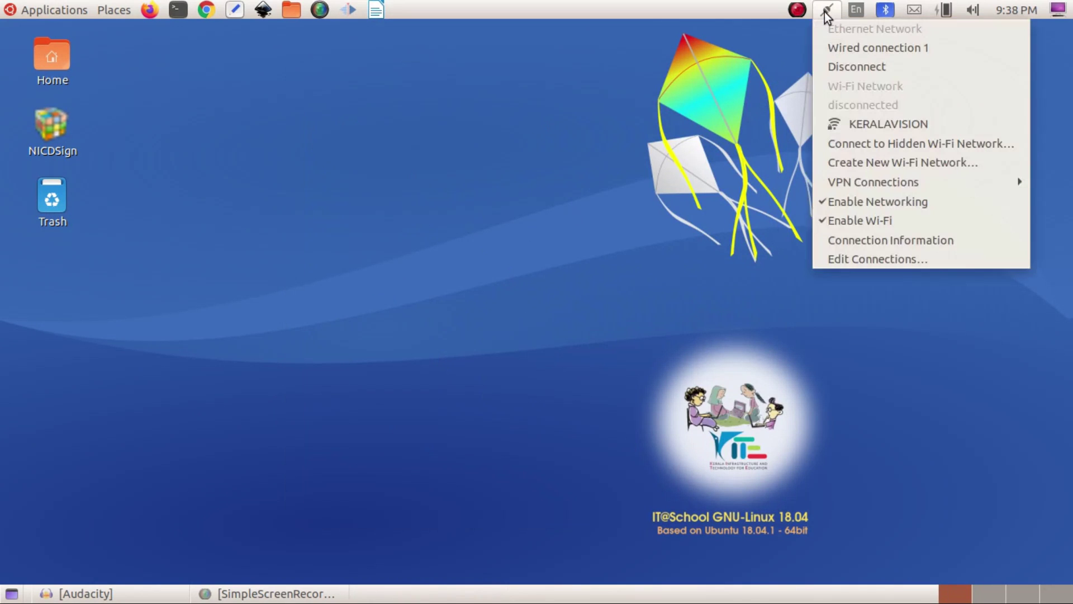
pyautogui.click(857, 261)
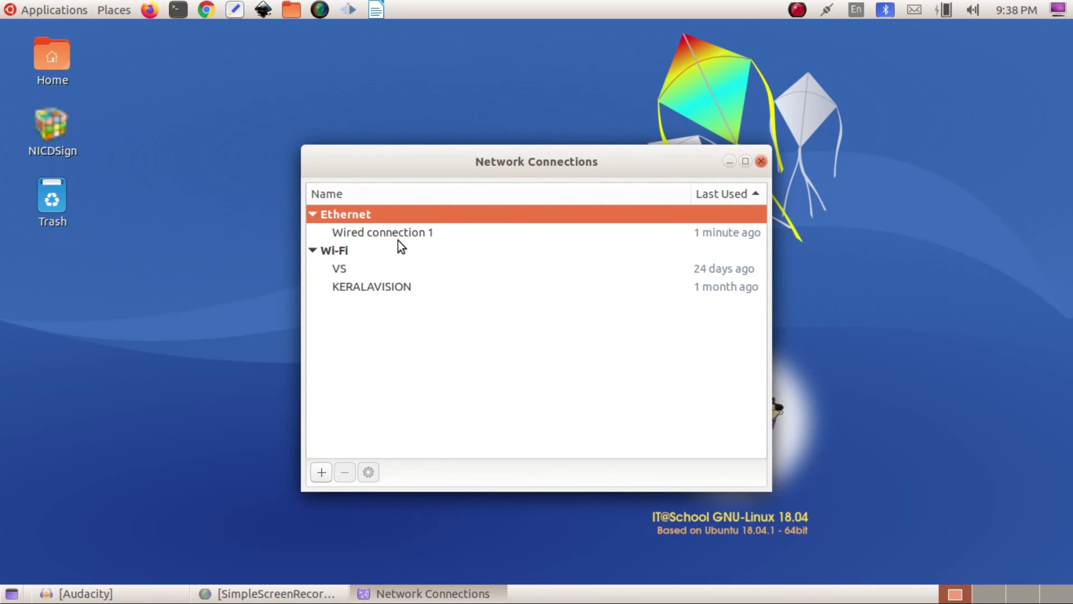
pyautogui.click(377, 233)
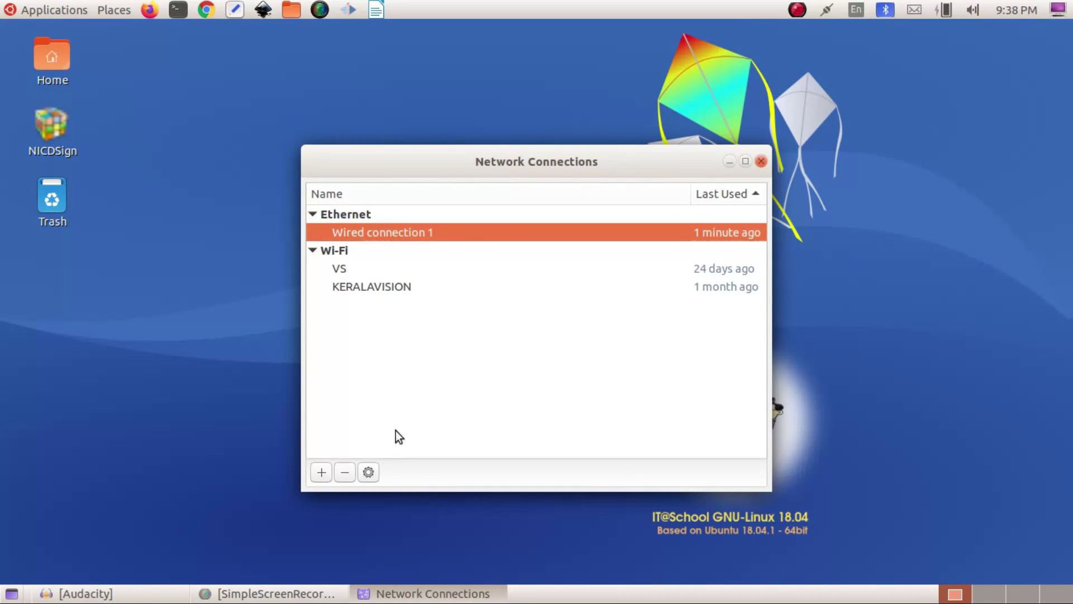
pyautogui.click(368, 472)
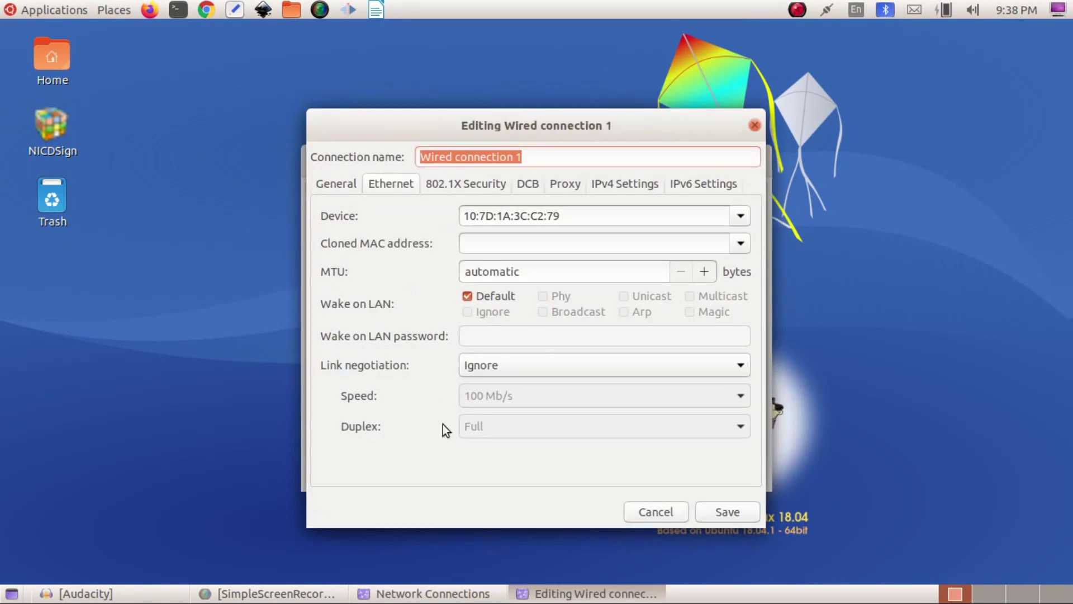
pyautogui.click(612, 186)
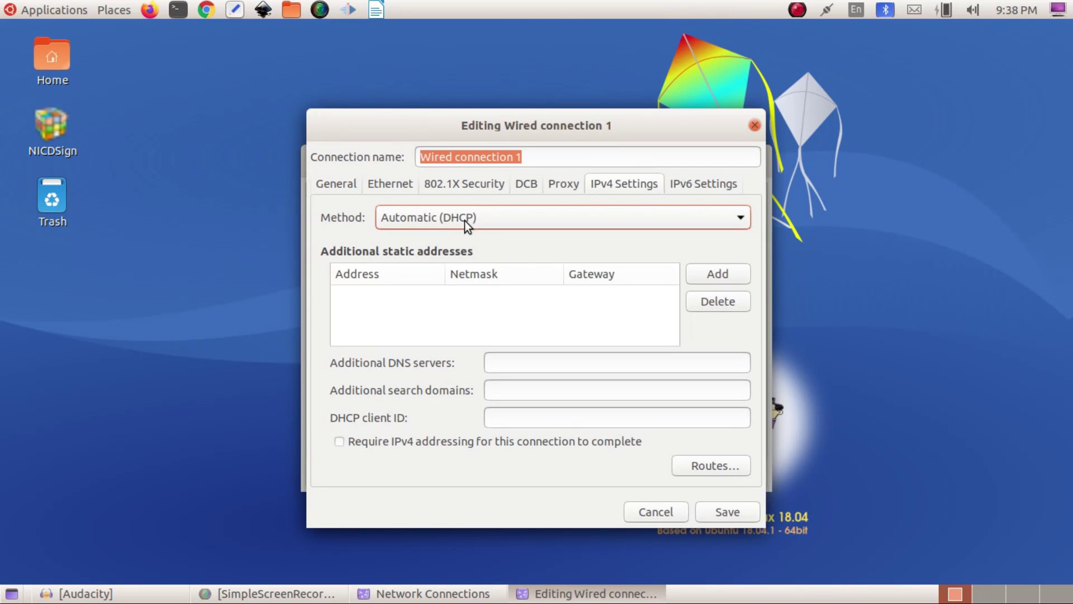
pyautogui.click(741, 217)
pyautogui.click(742, 220)
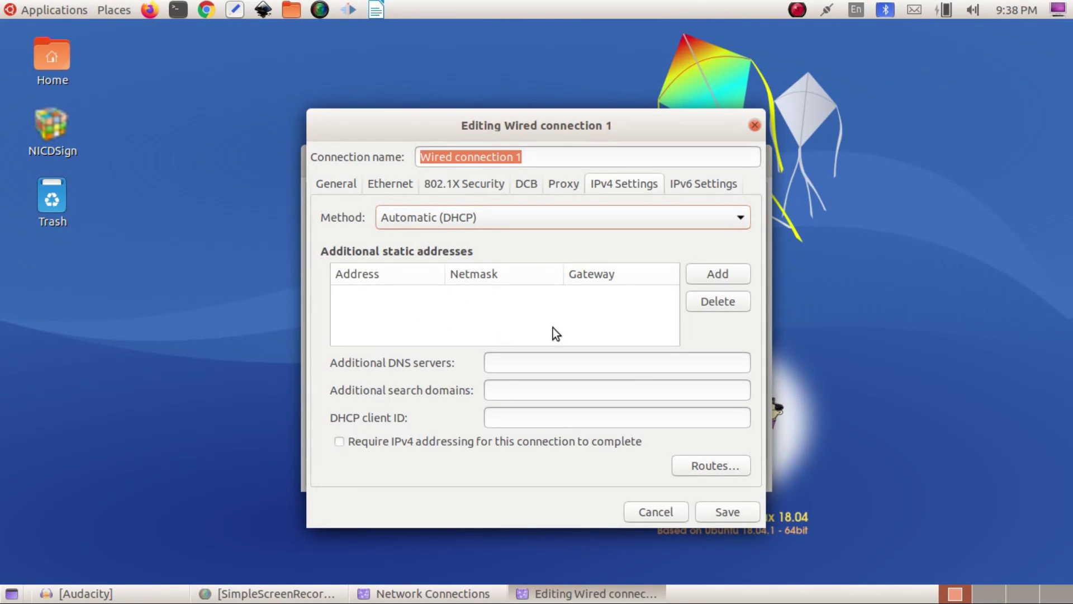
pyautogui.click(665, 512)
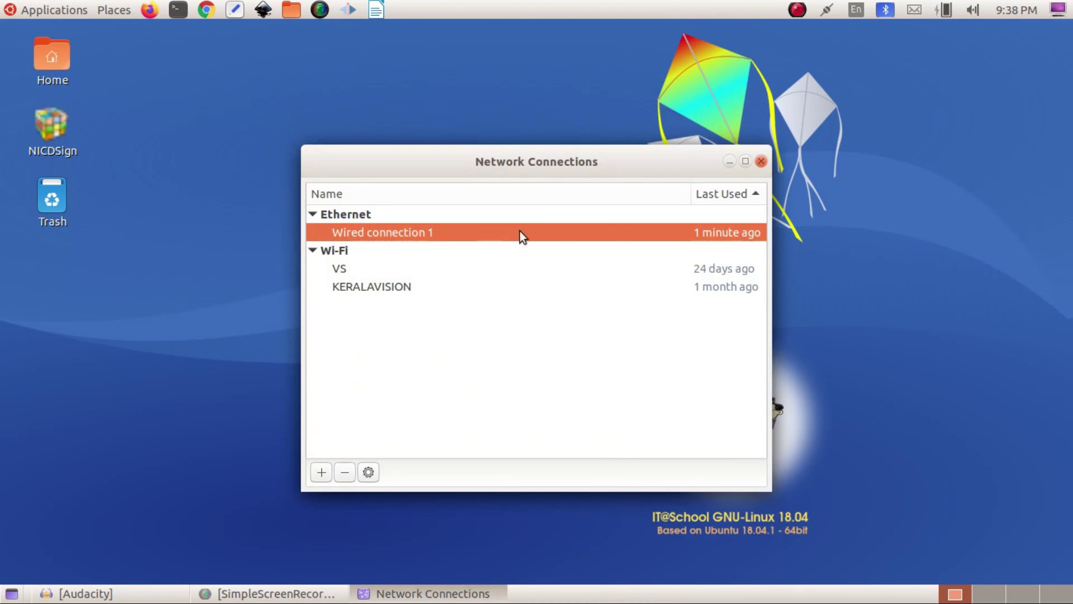
pyautogui.click(761, 162)
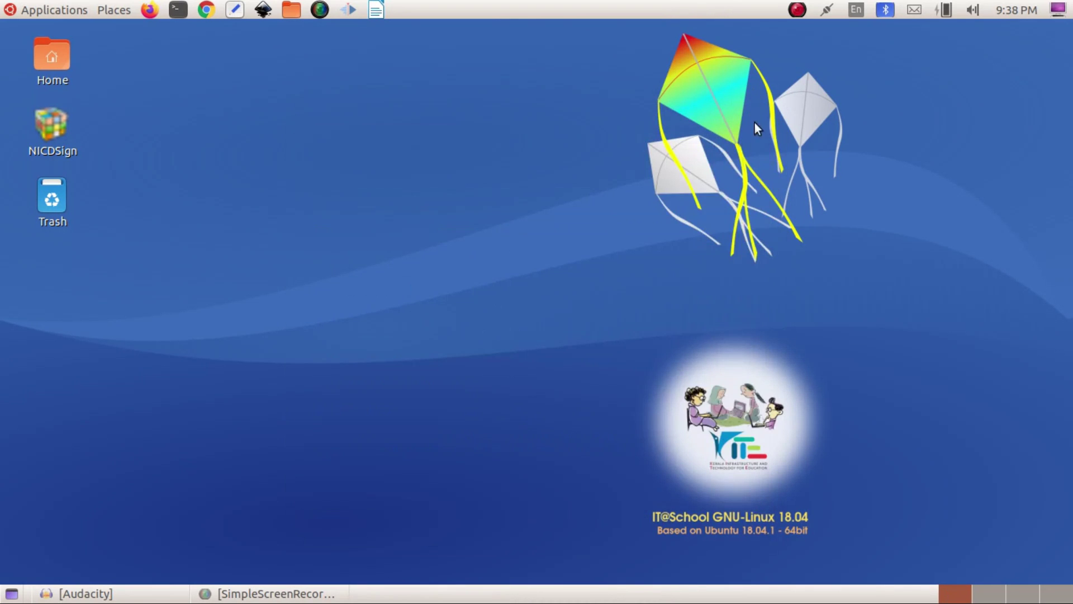
pyautogui.click(827, 10)
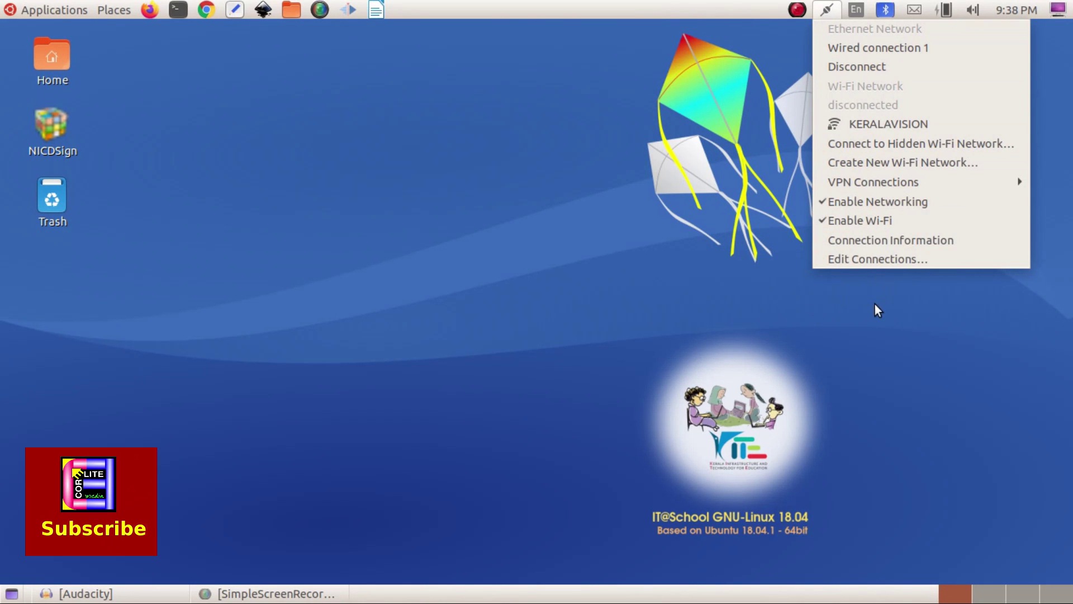
pyautogui.click(862, 337)
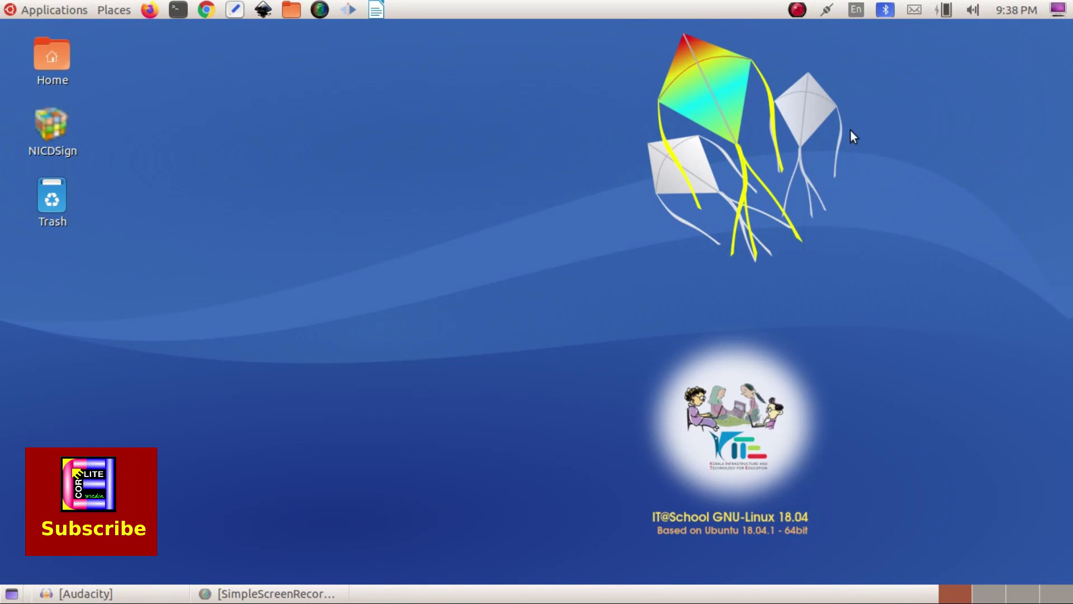
# Switch the keyboard layout to Malayalam (enhanced Inscript, with rupee) and toggle between it and English, ending on Malayalam
pyautogui.click(857, 10)
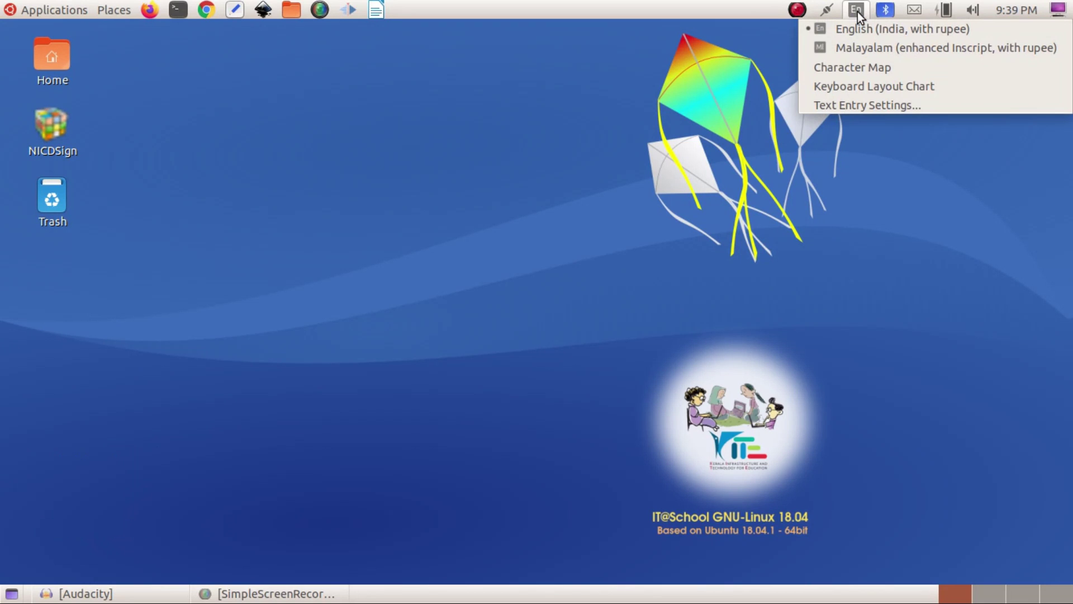
pyautogui.click(866, 48)
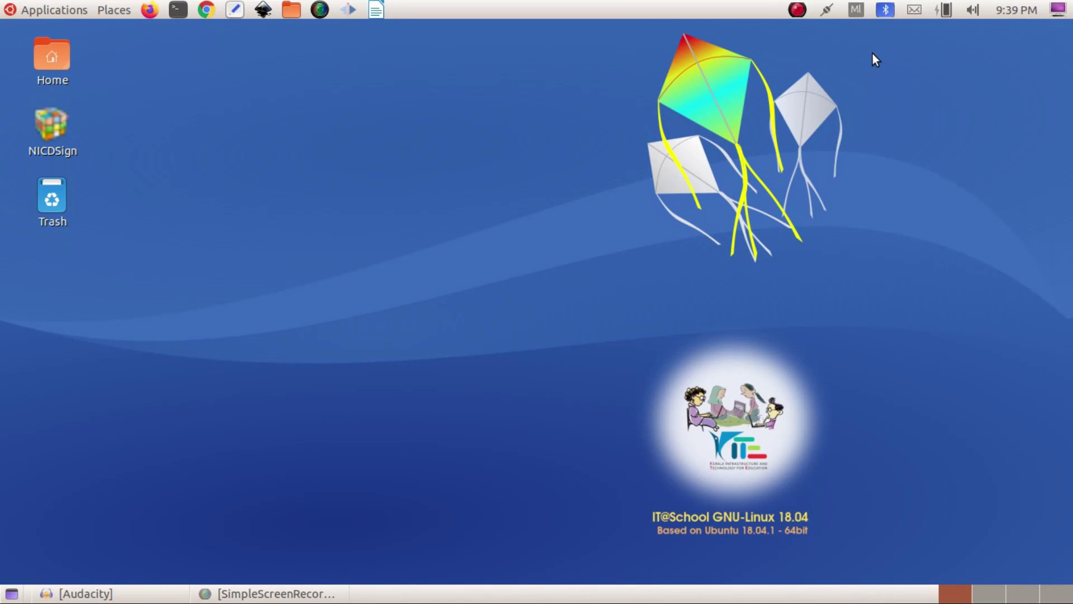
pyautogui.press('super+space')
pyautogui.press('super+space')
pyautogui.press('super+space')
pyautogui.press('super+space')
# Open the Text Entry Settings from the keyboard indicator and start adding an input source with the Malayalam entry selected
pyautogui.click(857, 10)
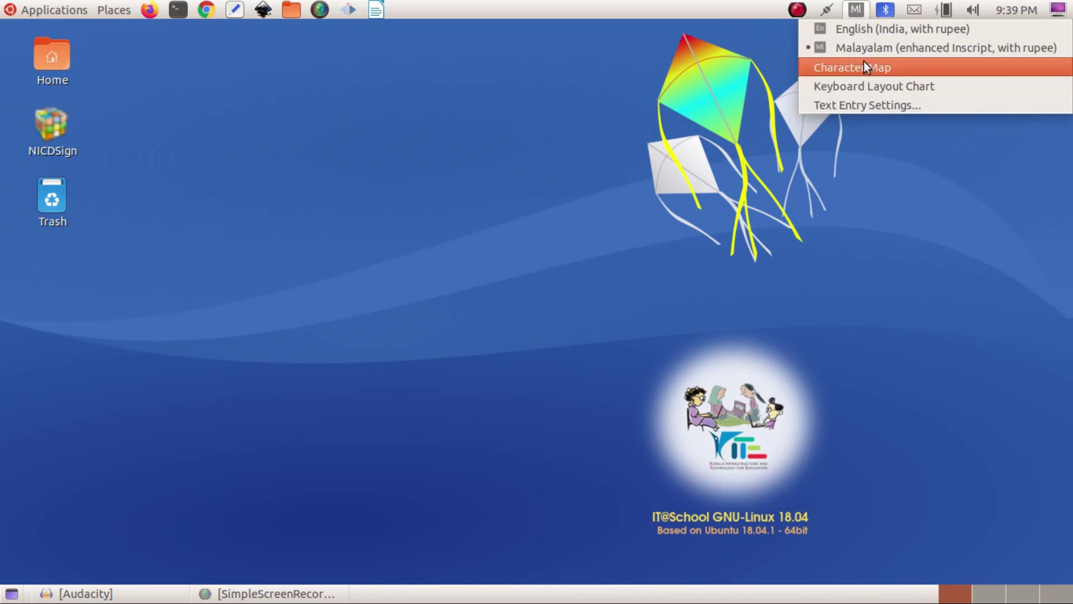
pyautogui.click(859, 108)
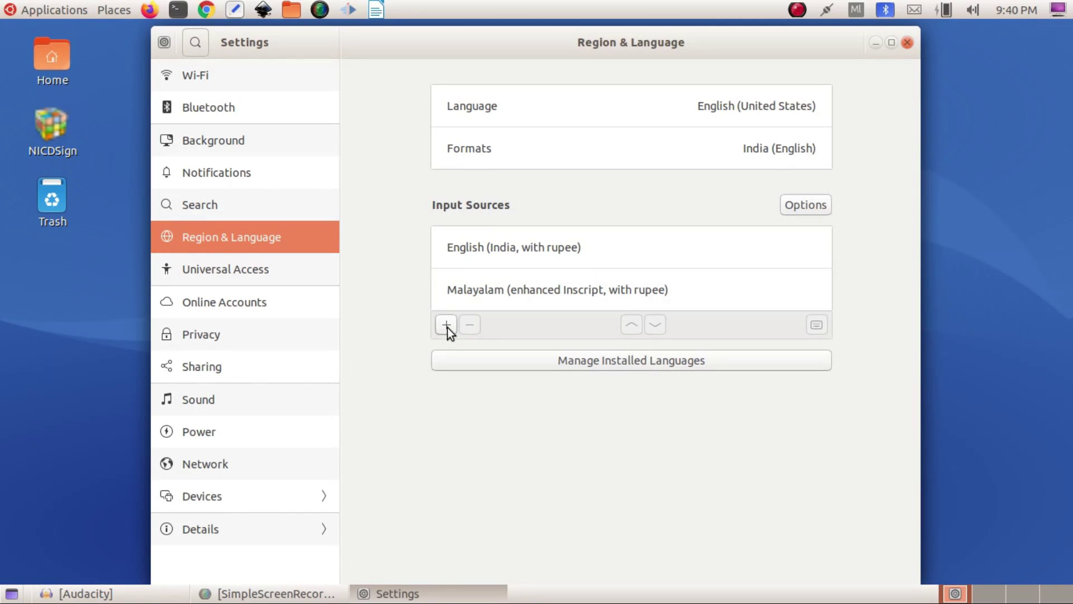
pyautogui.click(484, 290)
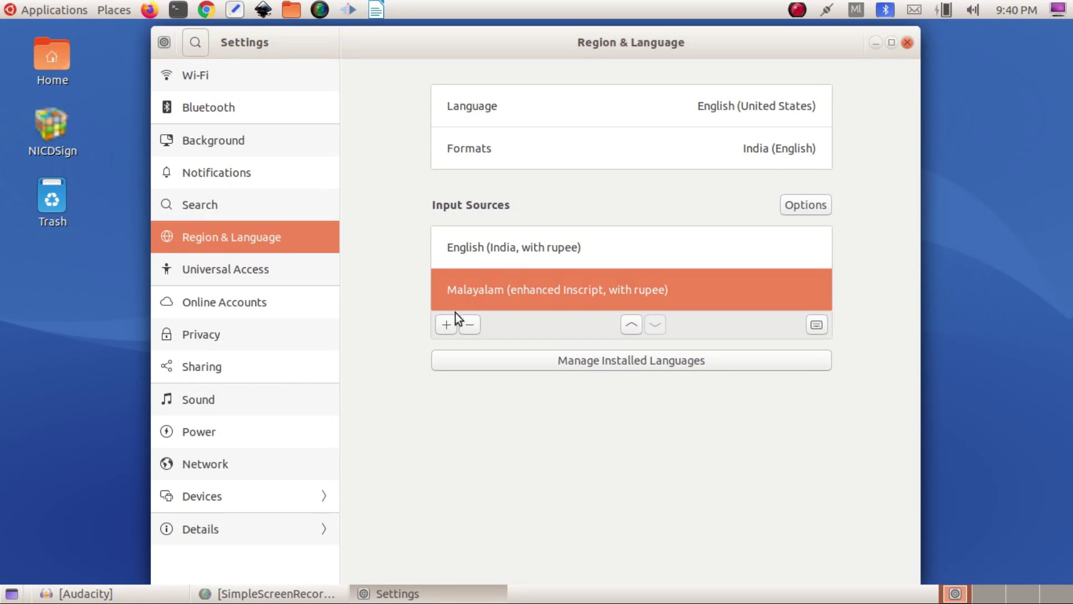
pyautogui.click(445, 325)
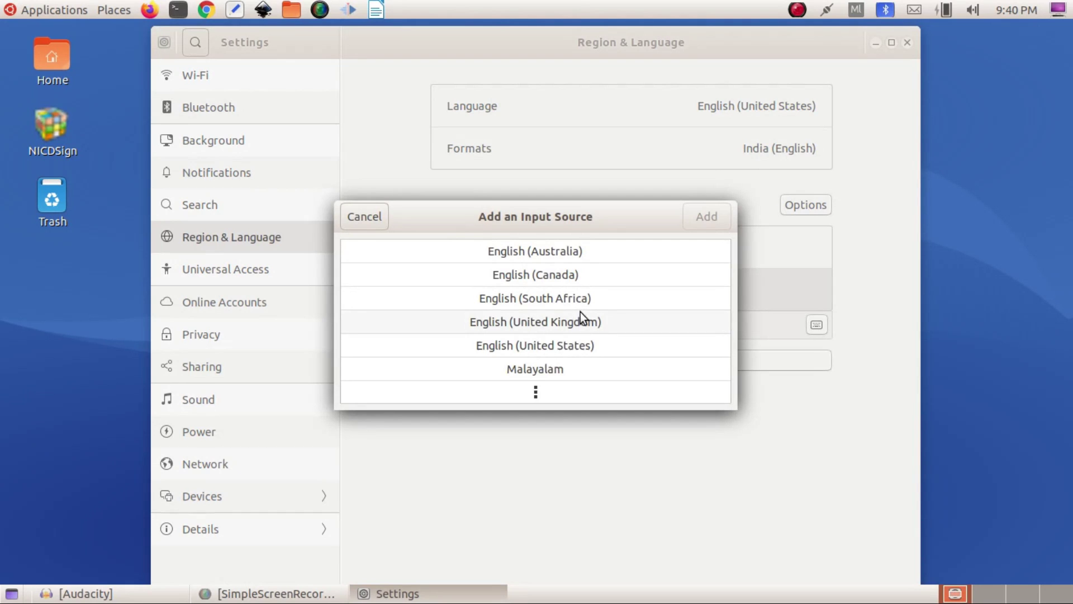
# Expand the full list of input source languages and examine the available English variants, Malayalam and Other entries
pyautogui.click(538, 392)
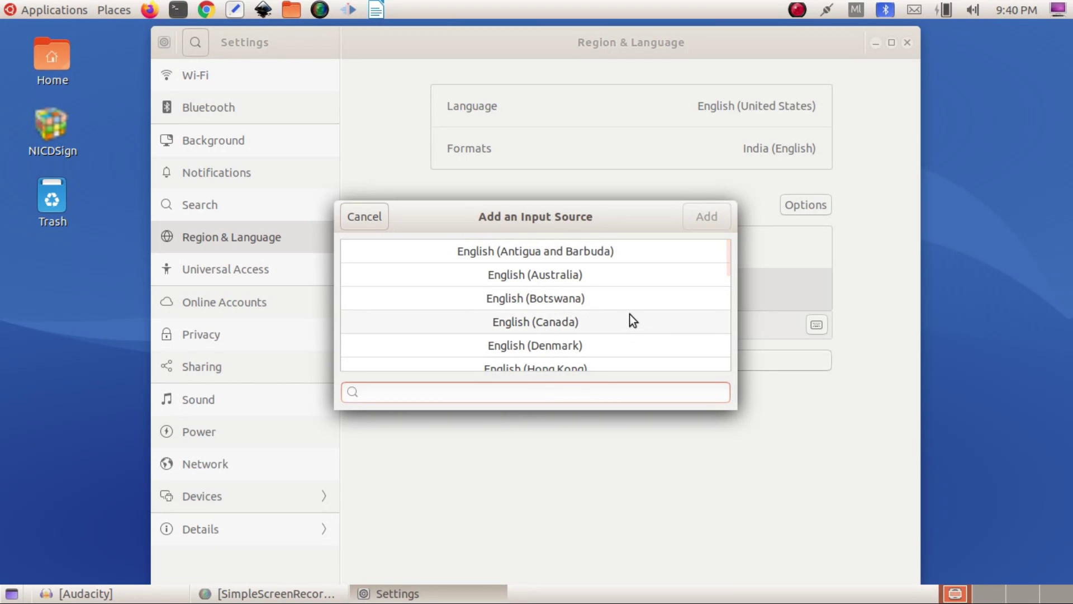
pyautogui.scroll(-10, 629, 319)
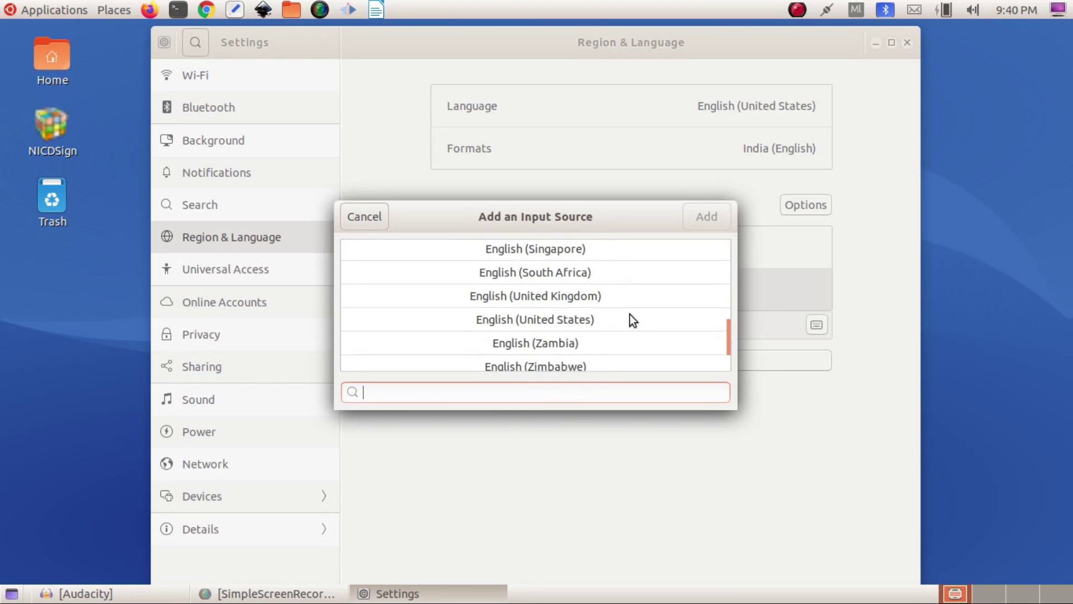
pyautogui.scroll(8, 630, 315)
pyautogui.scroll(-8, 630, 314)
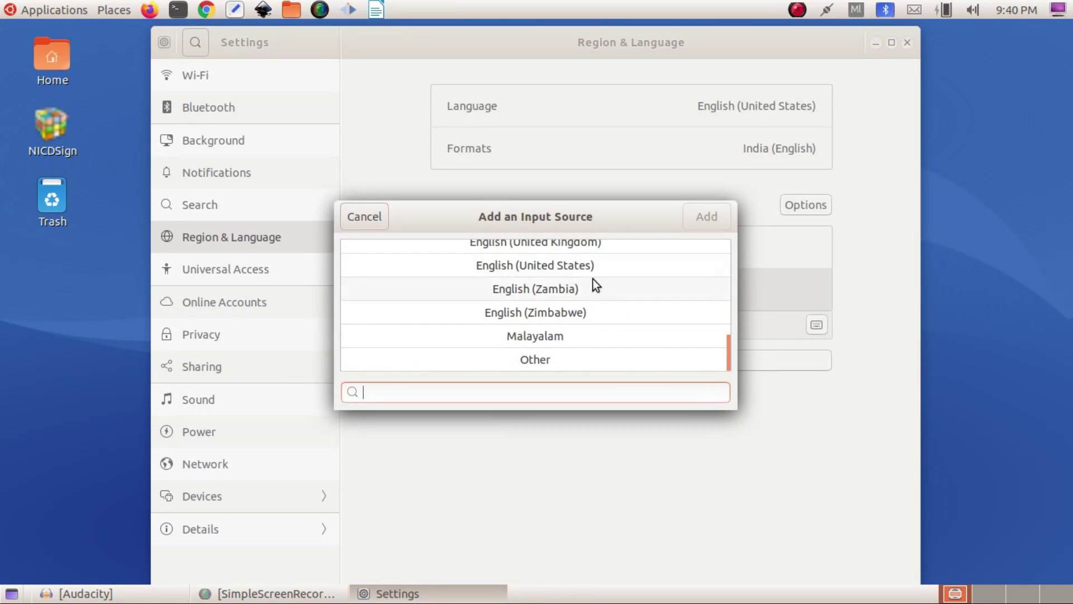
pyautogui.scroll(2, 609, 299)
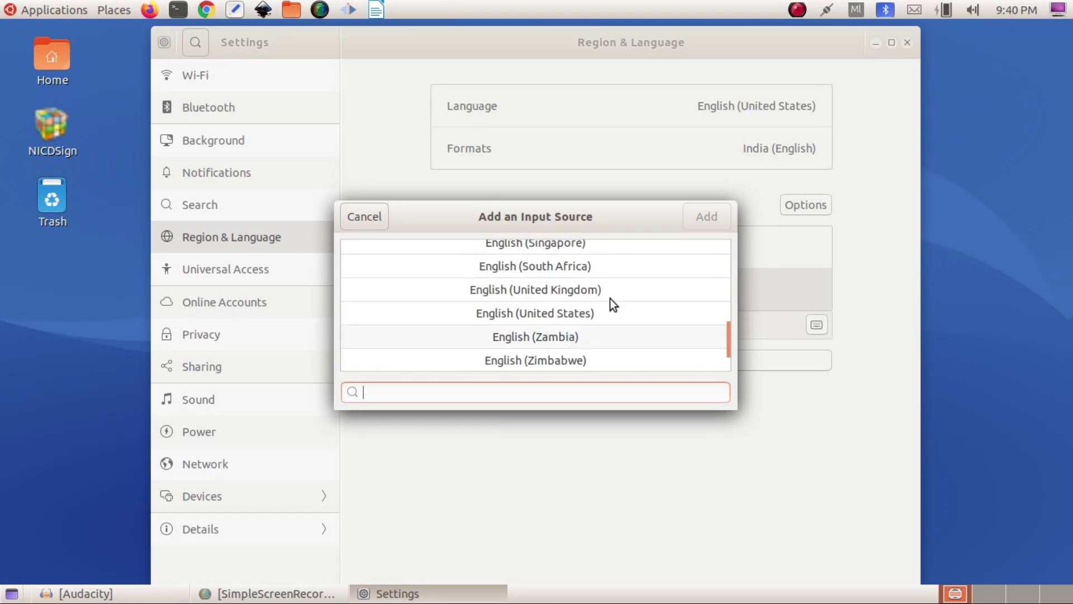
pyautogui.scroll(4, 609, 299)
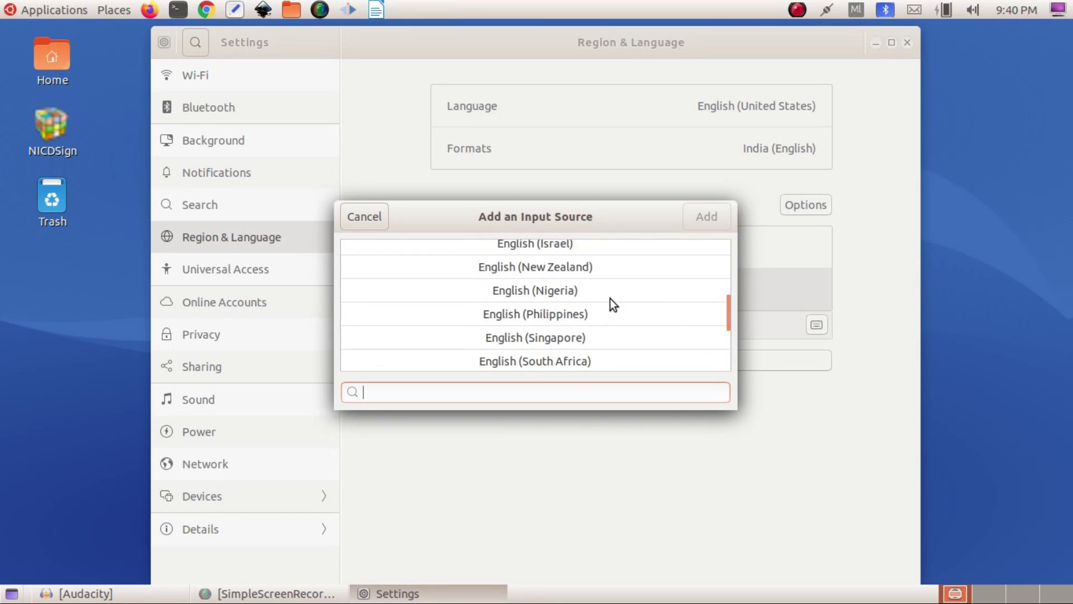
pyautogui.scroll(-3, 615, 310)
pyautogui.scroll(-2, 636, 296)
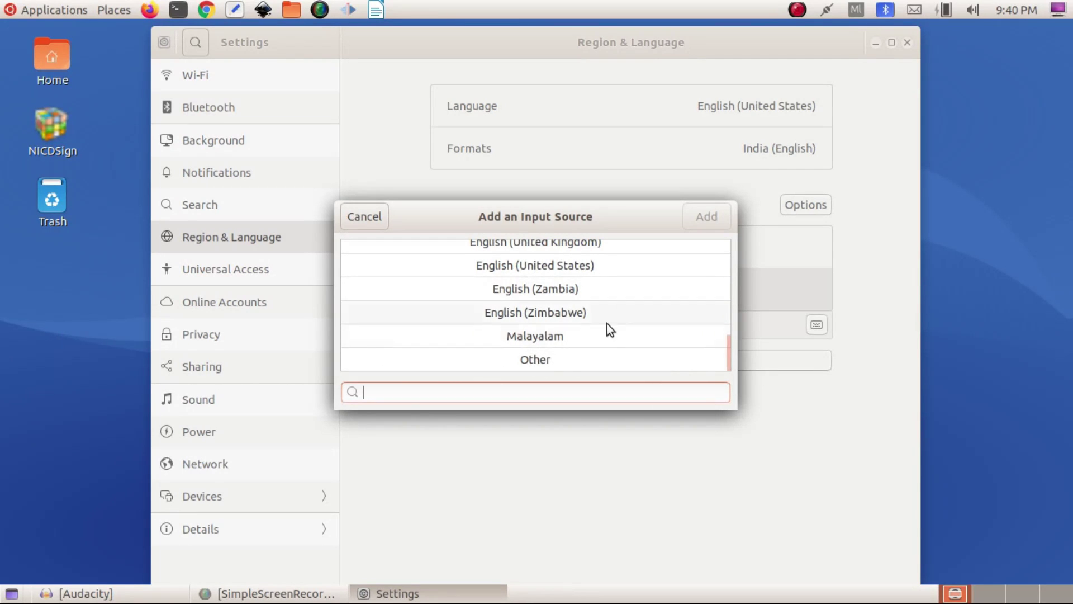
# Open the Other group of input sources, browse its keyboard layouts and activate the search field
pyautogui.click(543, 361)
pyautogui.click(533, 360)
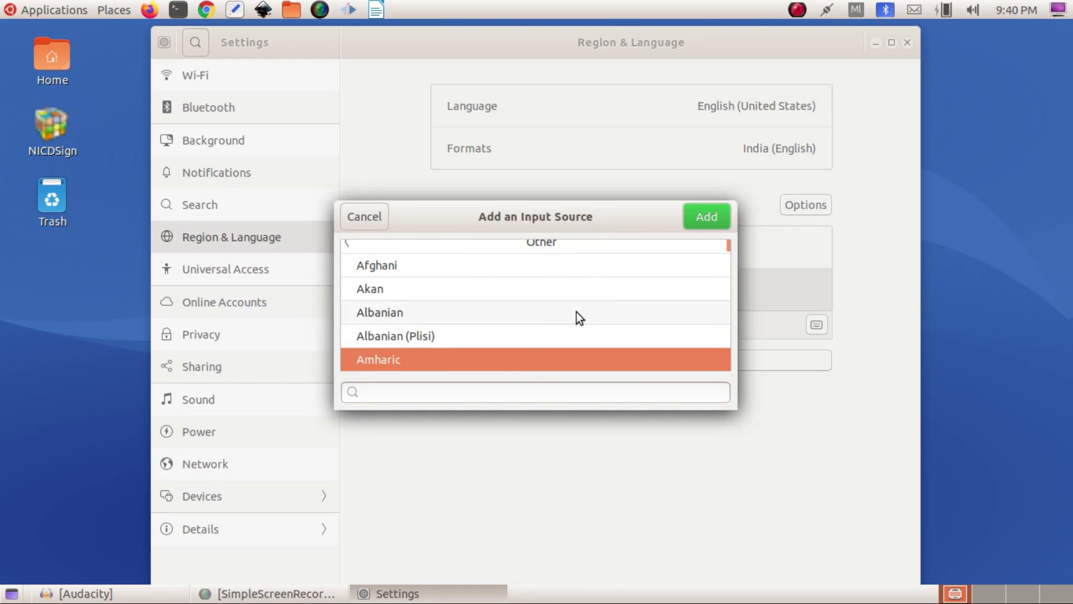
pyautogui.scroll(-5, 495, 302)
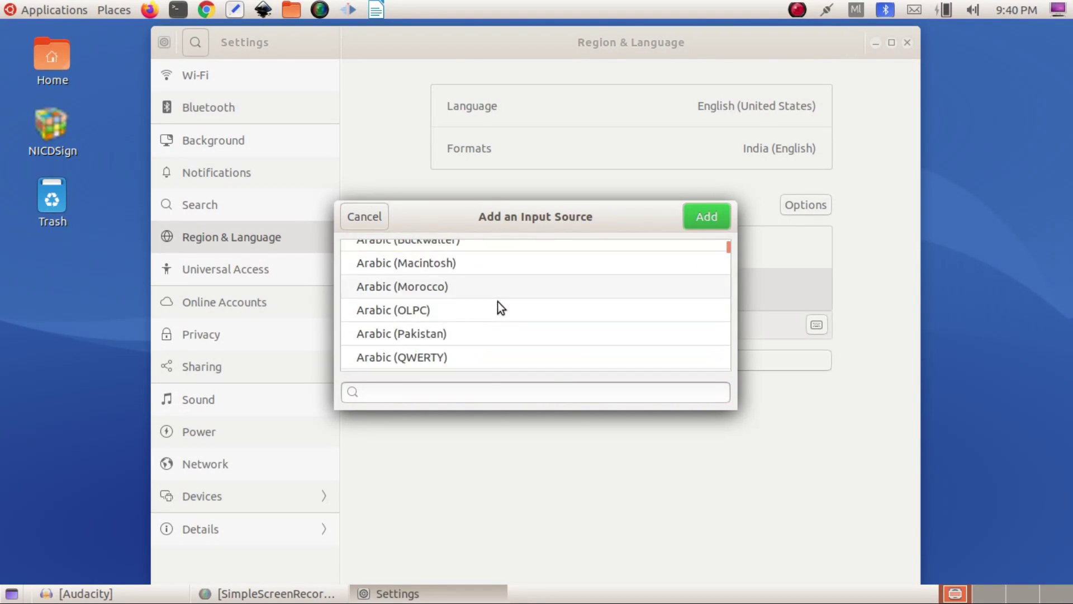
pyautogui.scroll(-10, 497, 303)
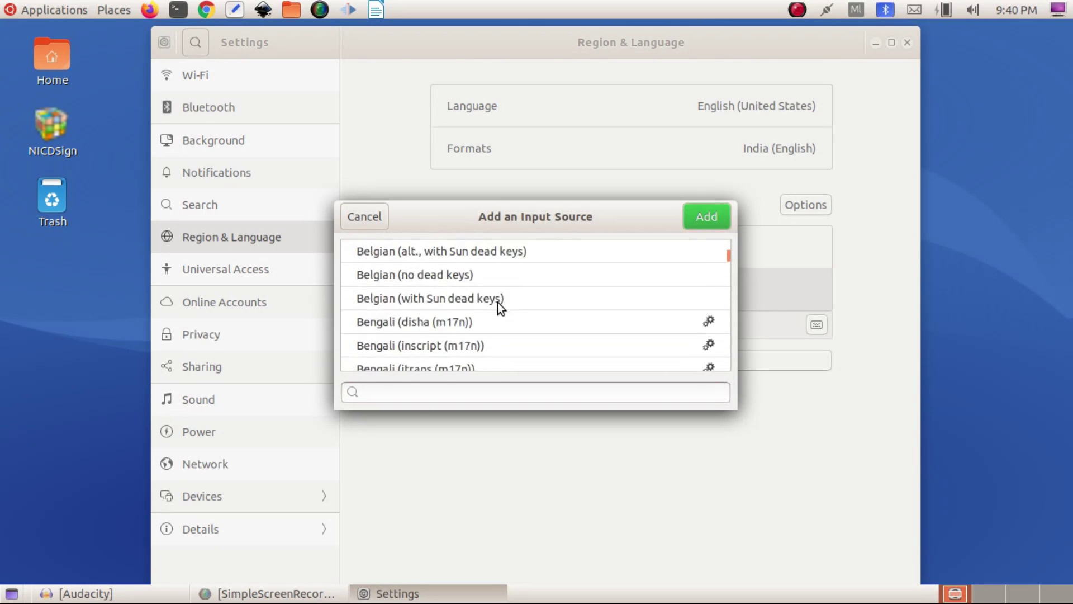
pyautogui.scroll(-10, 497, 303)
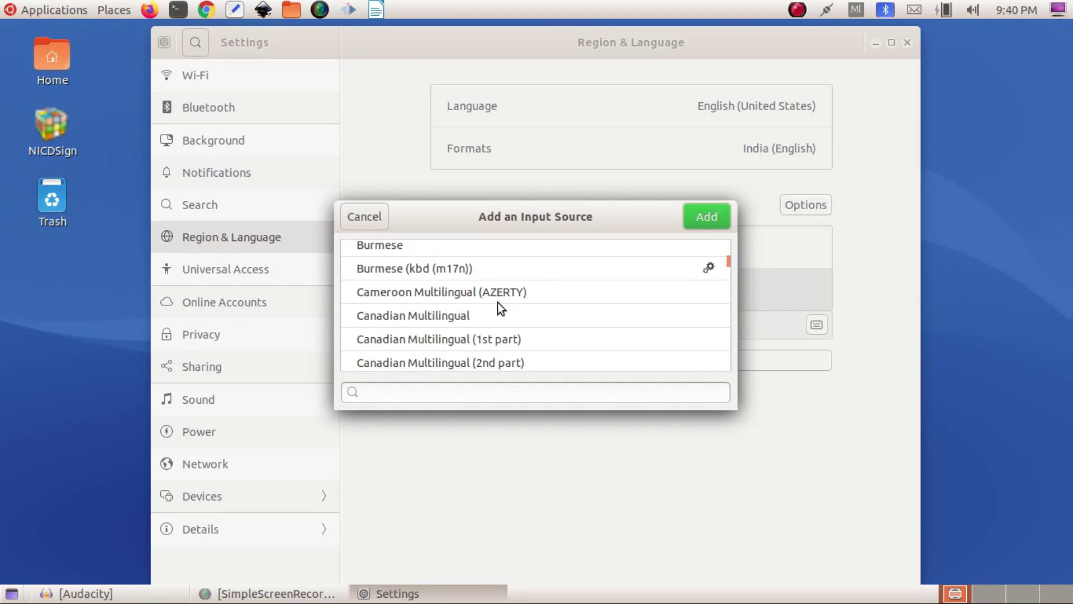
pyautogui.scroll(-4, 497, 303)
pyautogui.click(391, 388)
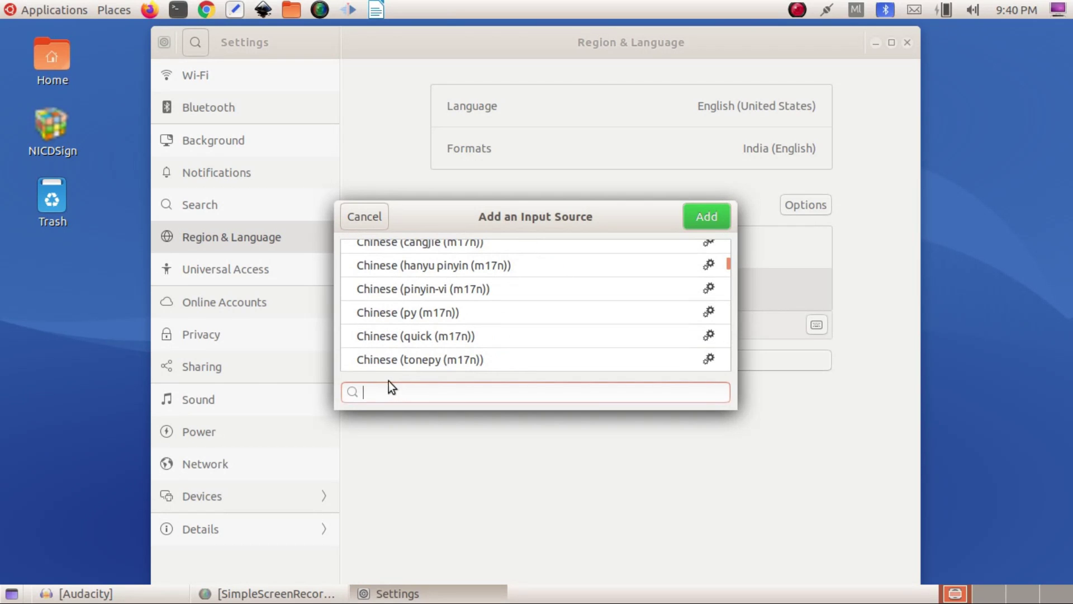
pyautogui.write('ေျပာ')
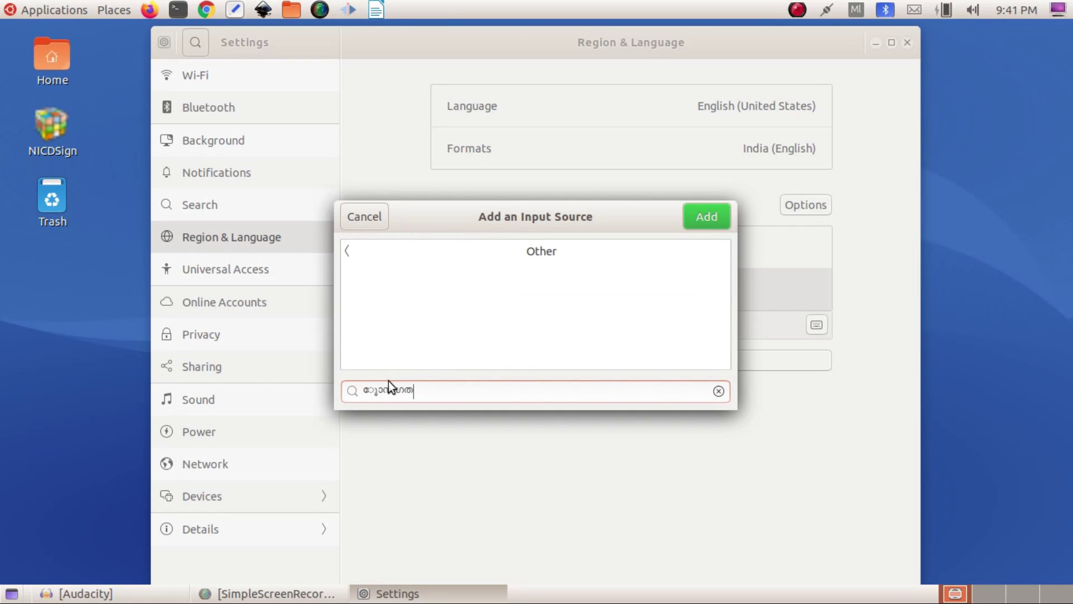
pyautogui.press('BackSpace')
pyautogui.press('BackSpace')
pyautogui.press('BackSpace')
pyautogui.press('BackSpace')
pyautogui.press('BackSpace')
pyautogui.press('BackSpace')
# Switch the keyboard layout to English, search the Other input sources for "tamil" and add Tamil
pyautogui.press('super+space')
pyautogui.write('ta')
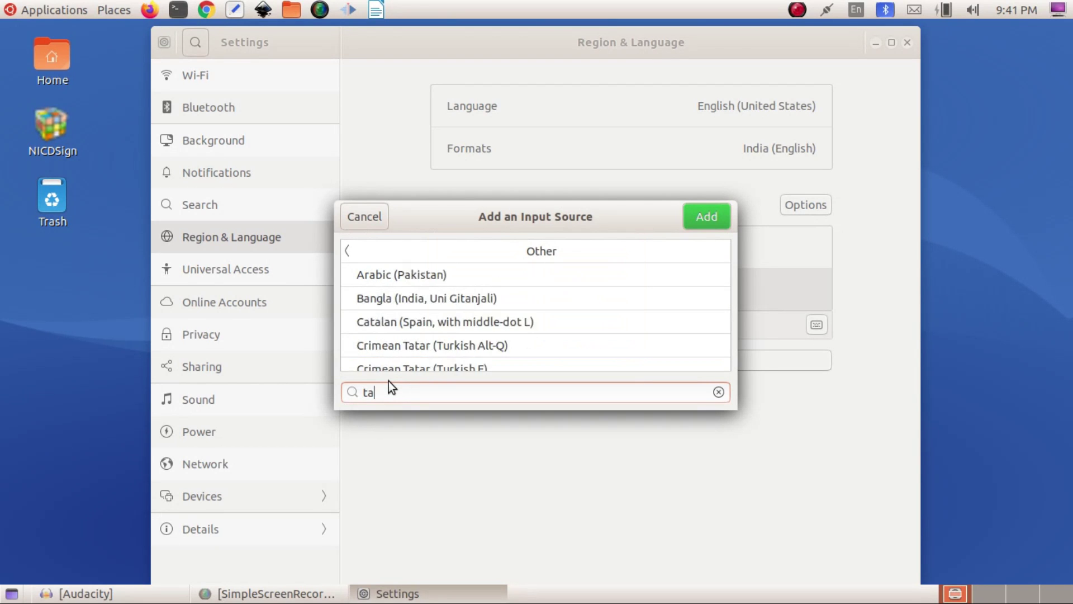
pyautogui.write('mil')
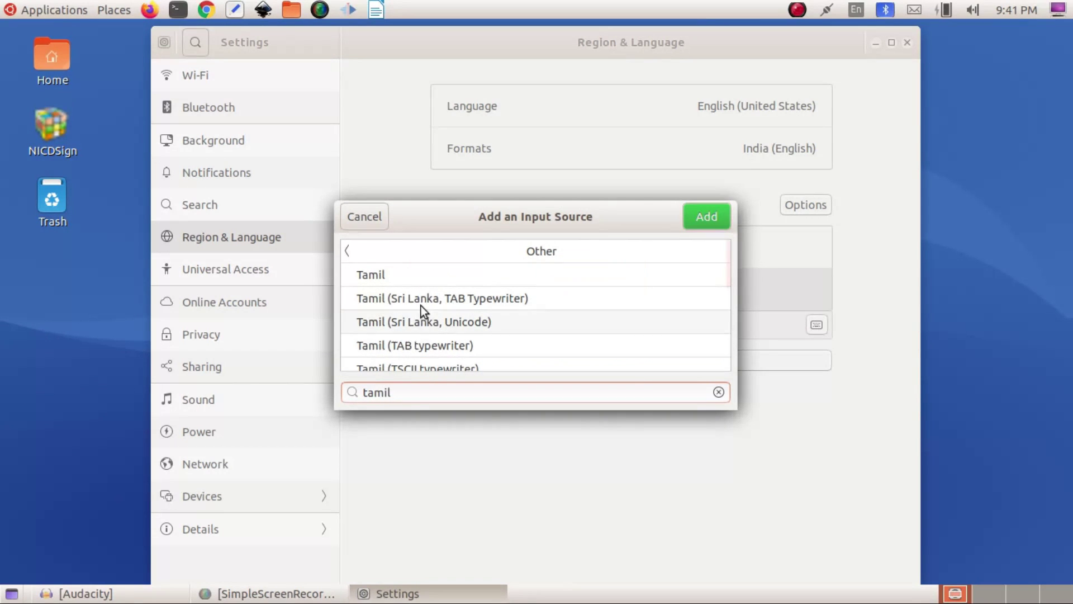
pyautogui.click(390, 280)
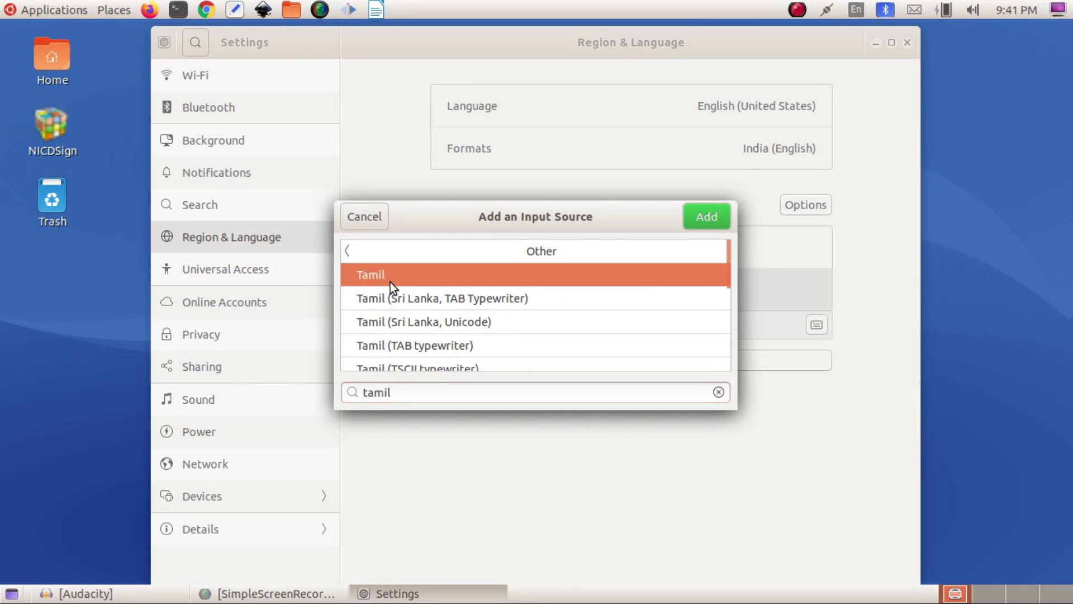
pyautogui.click(706, 218)
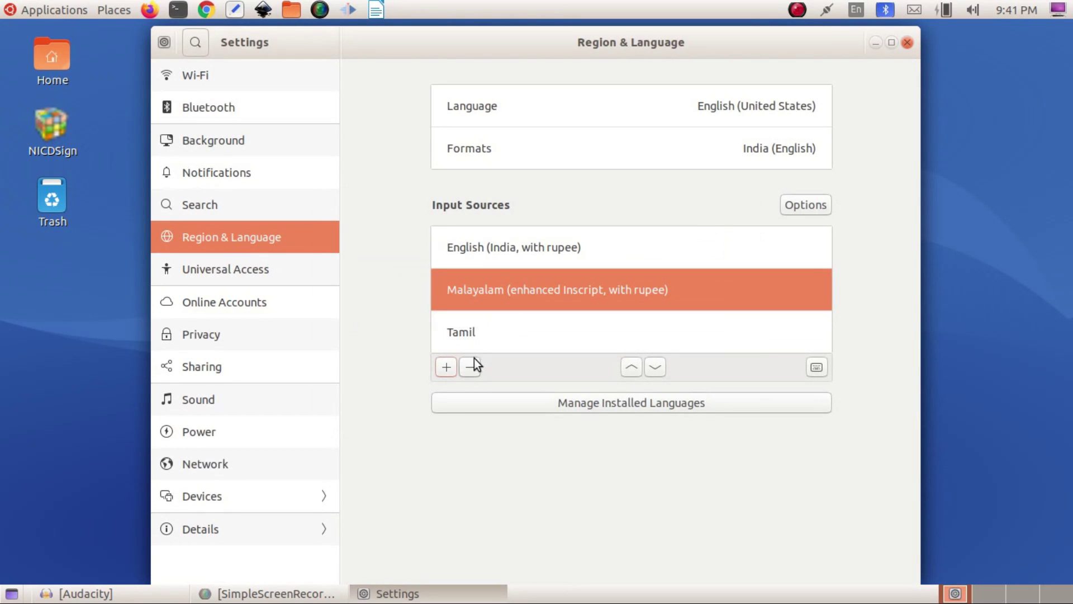
# Add the Indian input source by searching for "indian" in the Other group
pyautogui.click(446, 371)
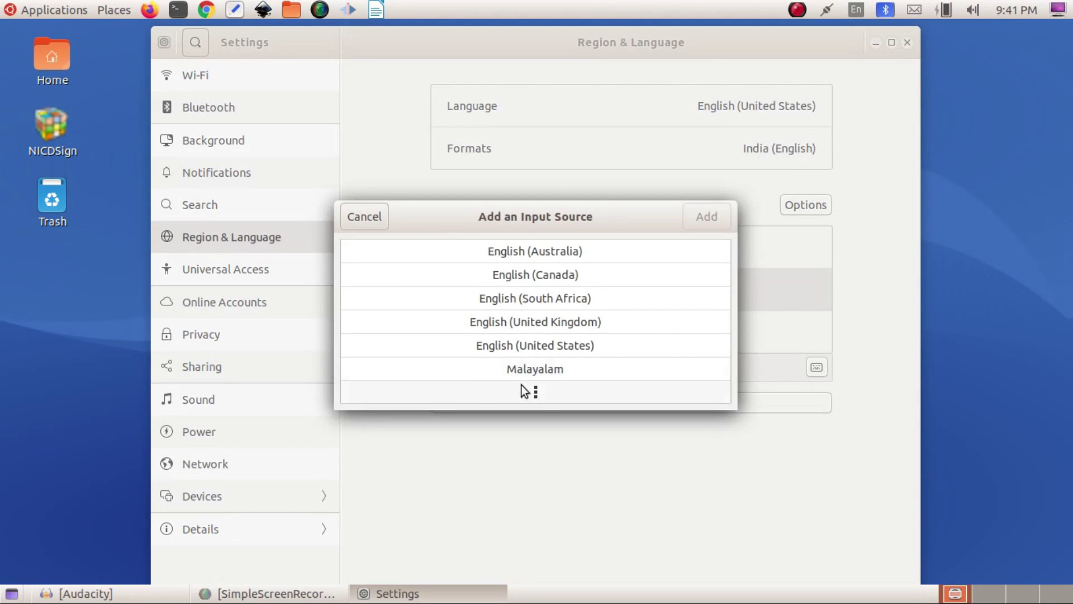
pyautogui.click(536, 391)
pyautogui.scroll(-10, 562, 300)
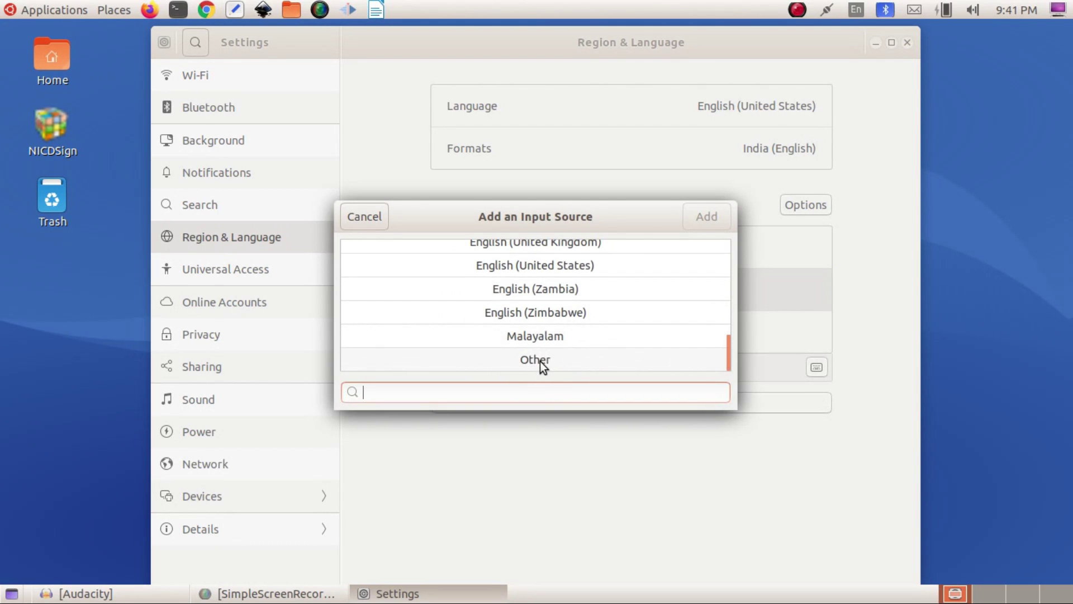
pyautogui.click(535, 360)
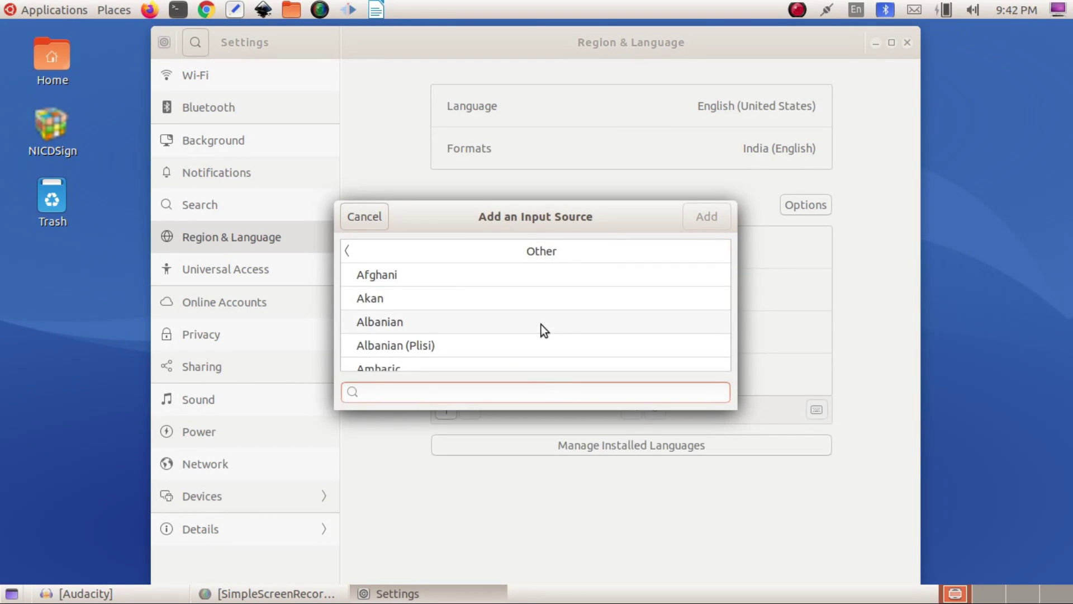
pyautogui.write('indian')
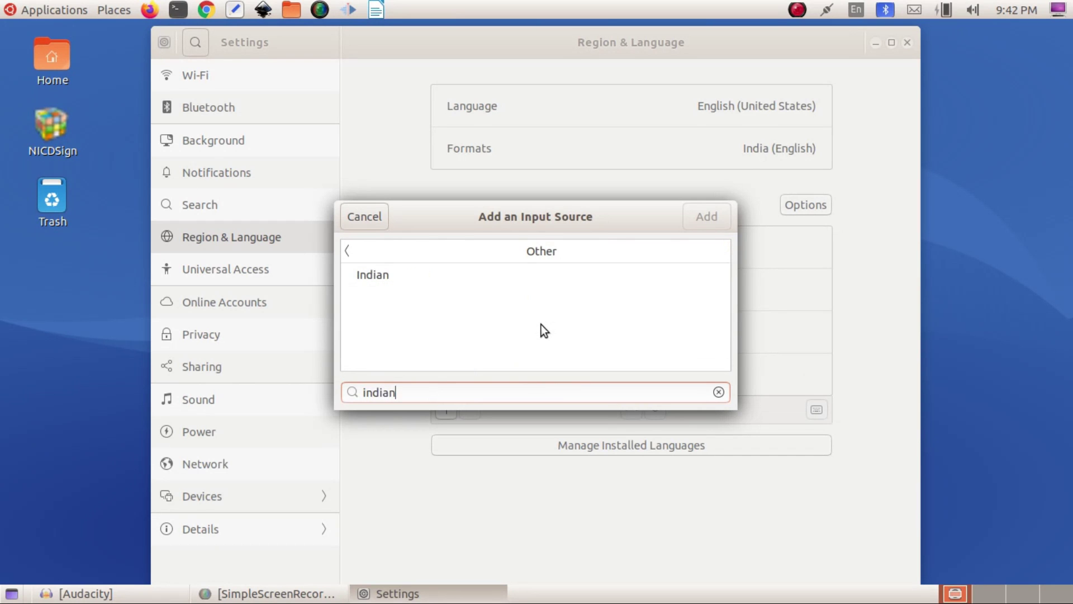
pyautogui.click(376, 277)
pyautogui.click(705, 220)
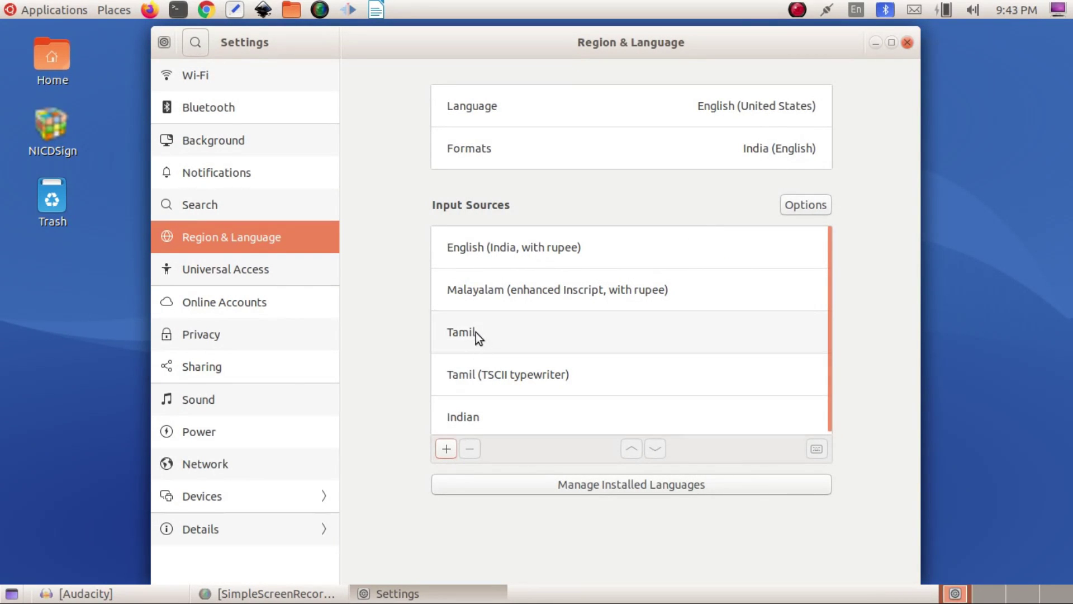
# Remove the Tamil and Tamil (TSCII typewriter) input sources and check the keyboard indicator's list of layouts
pyautogui.click(489, 340)
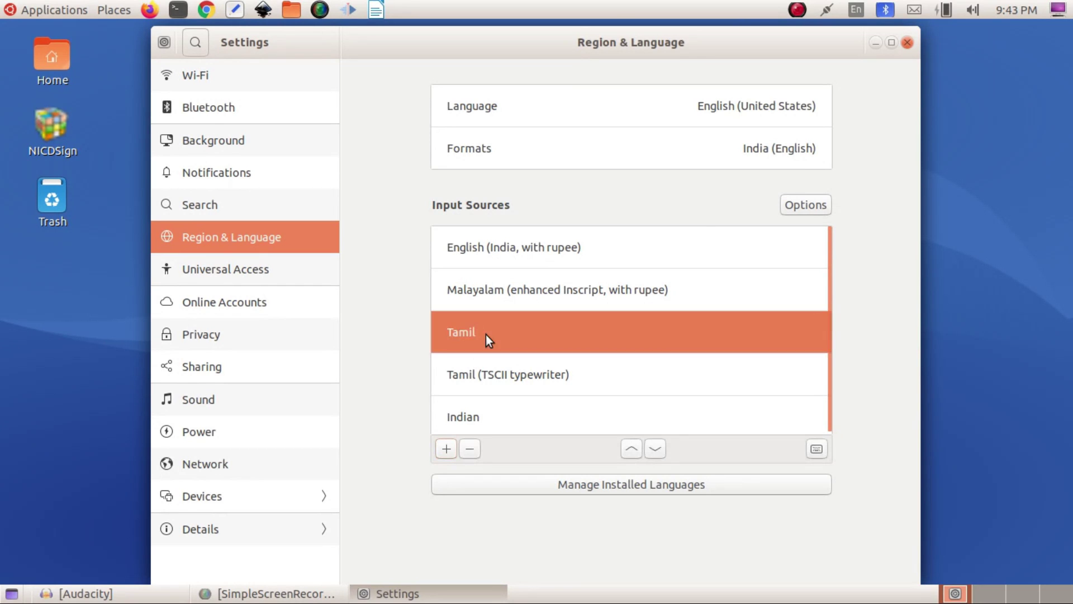
pyautogui.click(468, 448)
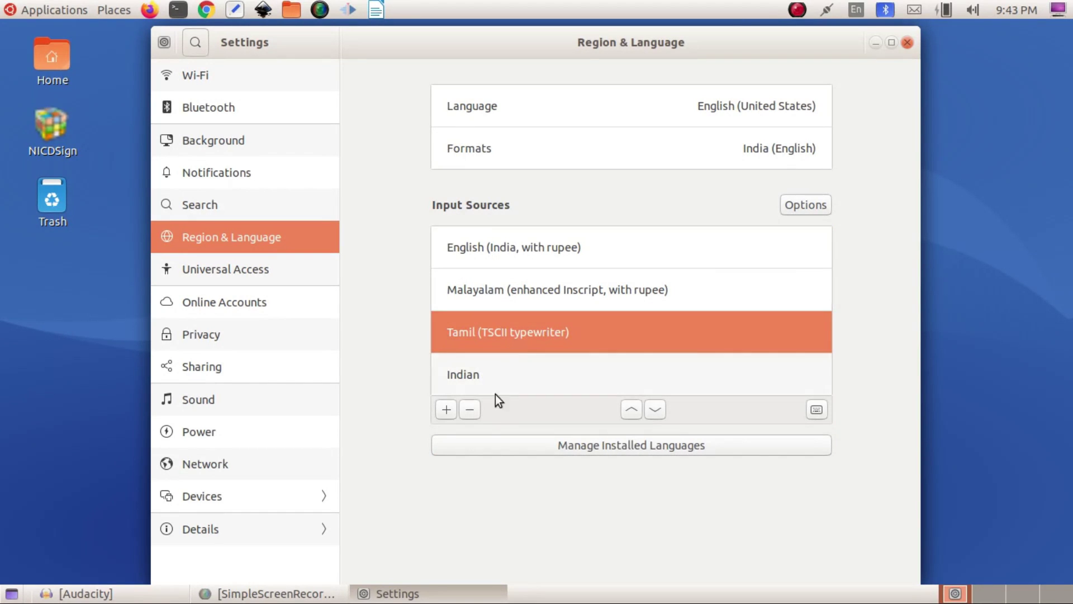
pyautogui.click(475, 409)
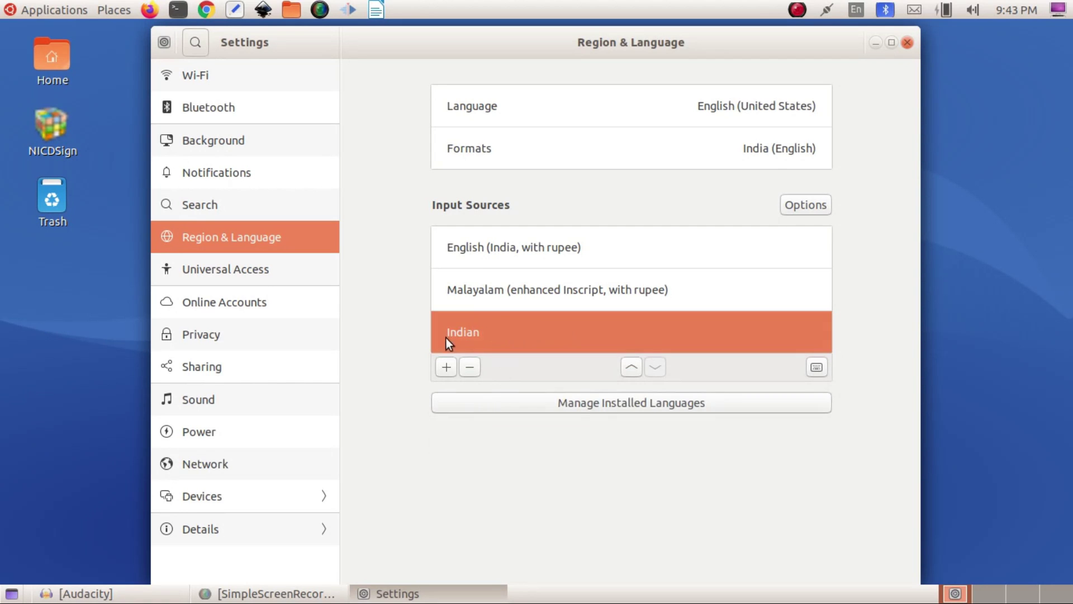
pyautogui.click(854, 10)
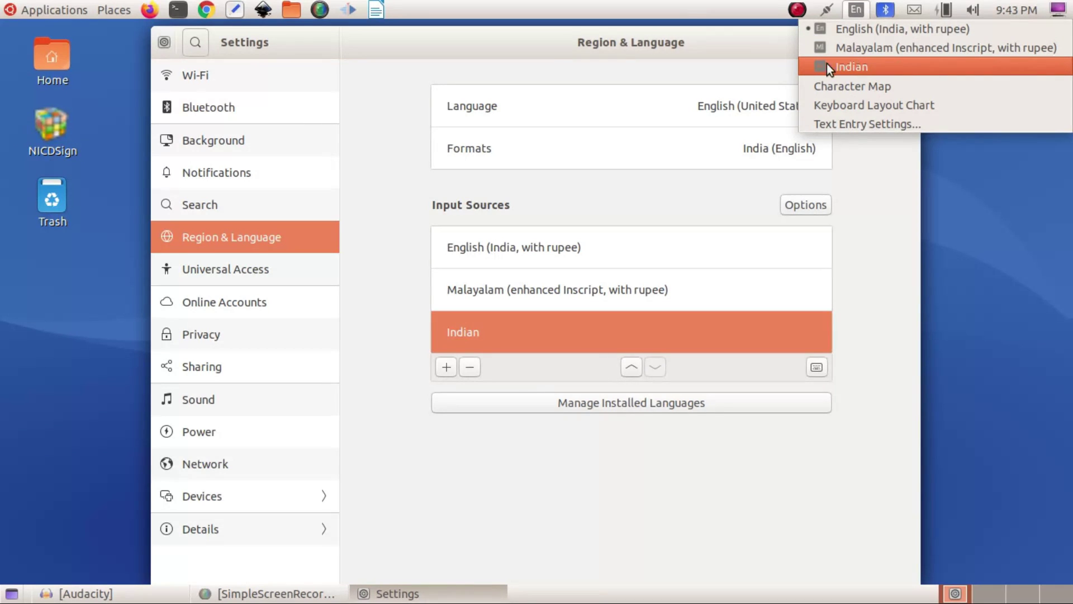
# Remove the Indian input source and close the Region & Language settings
pyautogui.click(496, 328)
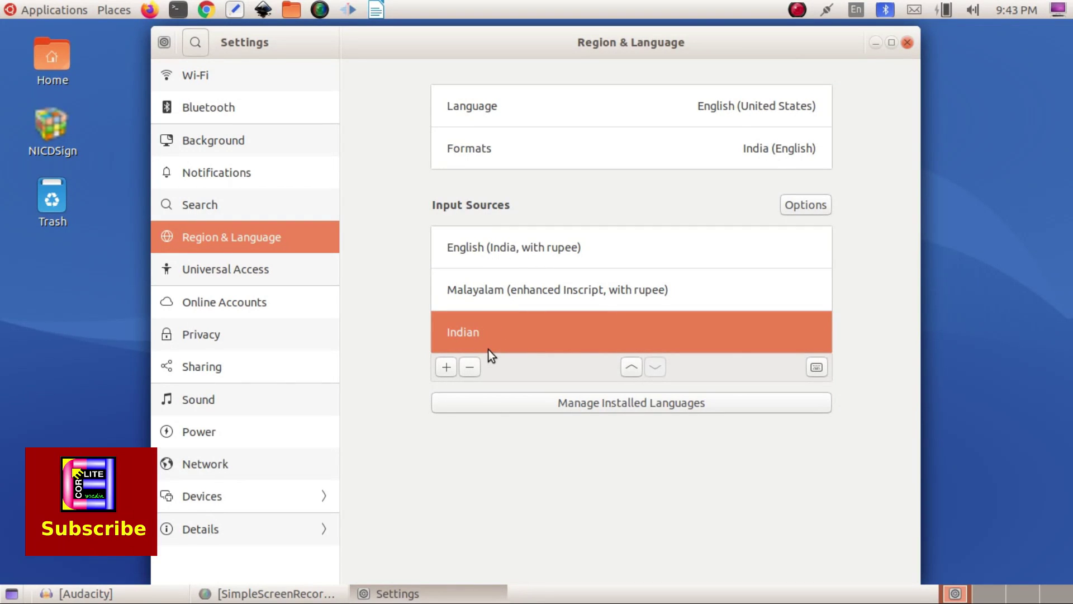
pyautogui.click(469, 367)
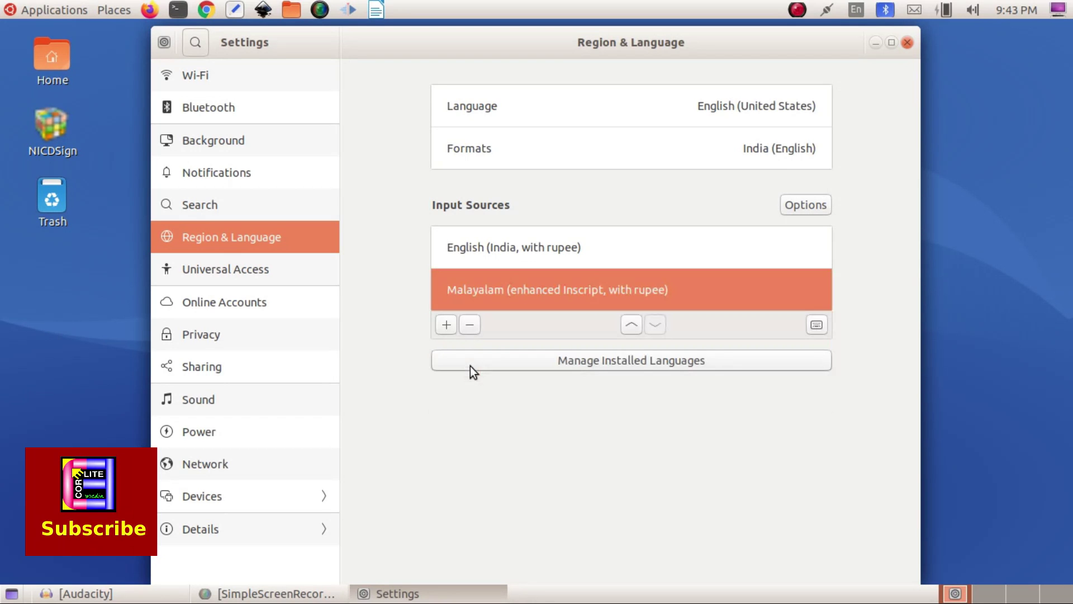
pyautogui.click(907, 43)
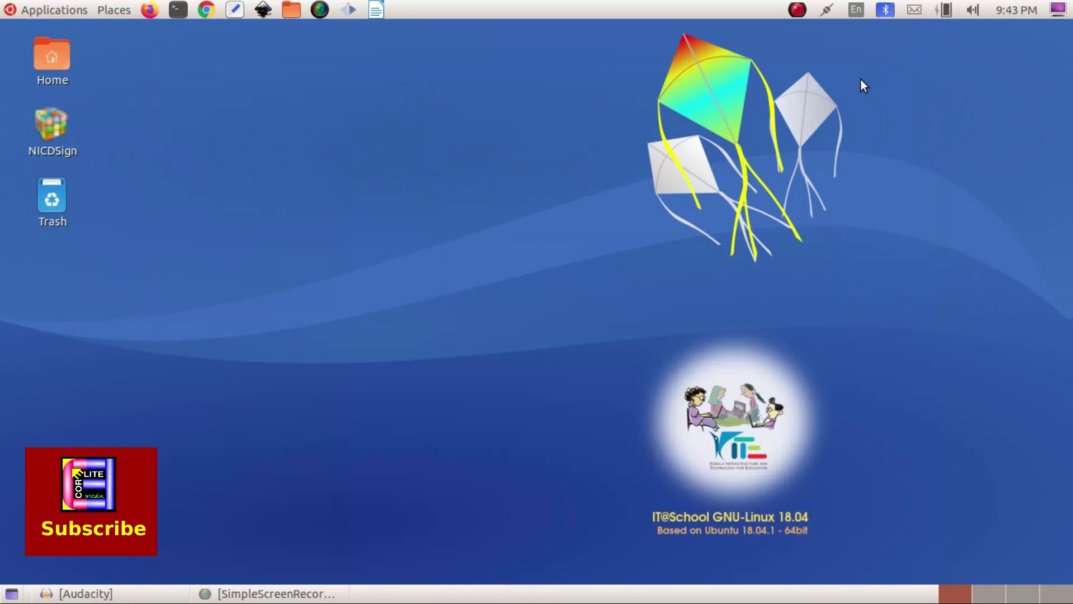
# Set Bluetooth's Visible option to ON from the indicator and check the Bluetooth options again
pyautogui.click(884, 12)
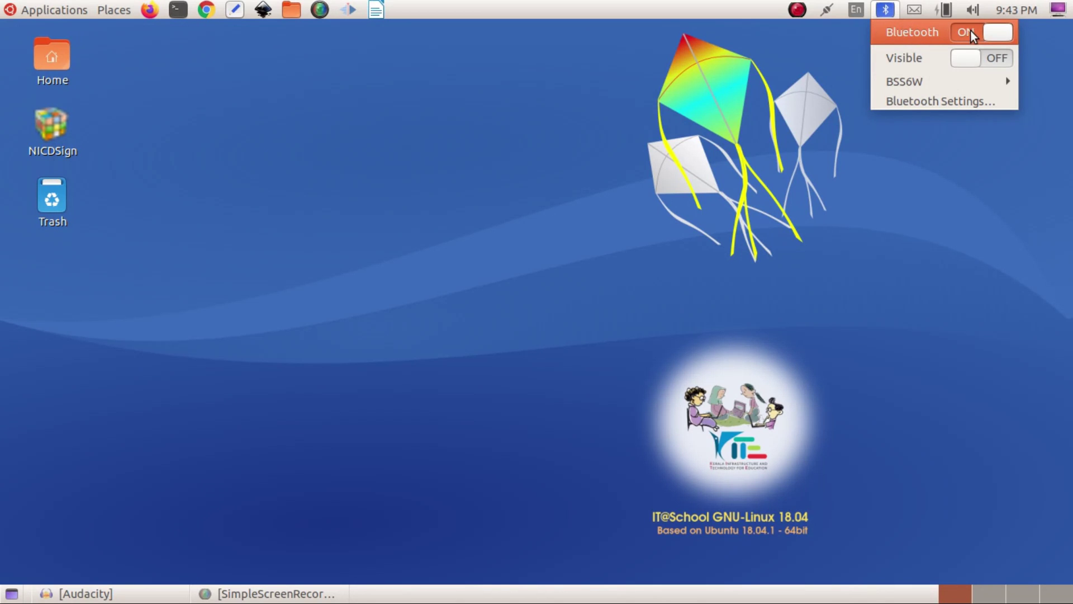
pyautogui.click(967, 59)
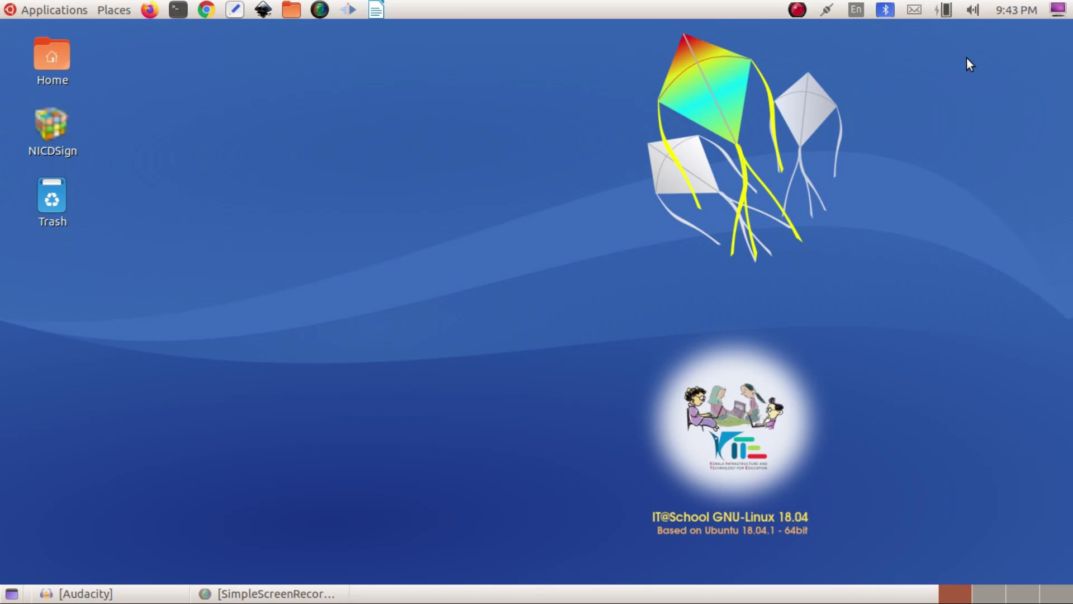
pyautogui.click(880, 12)
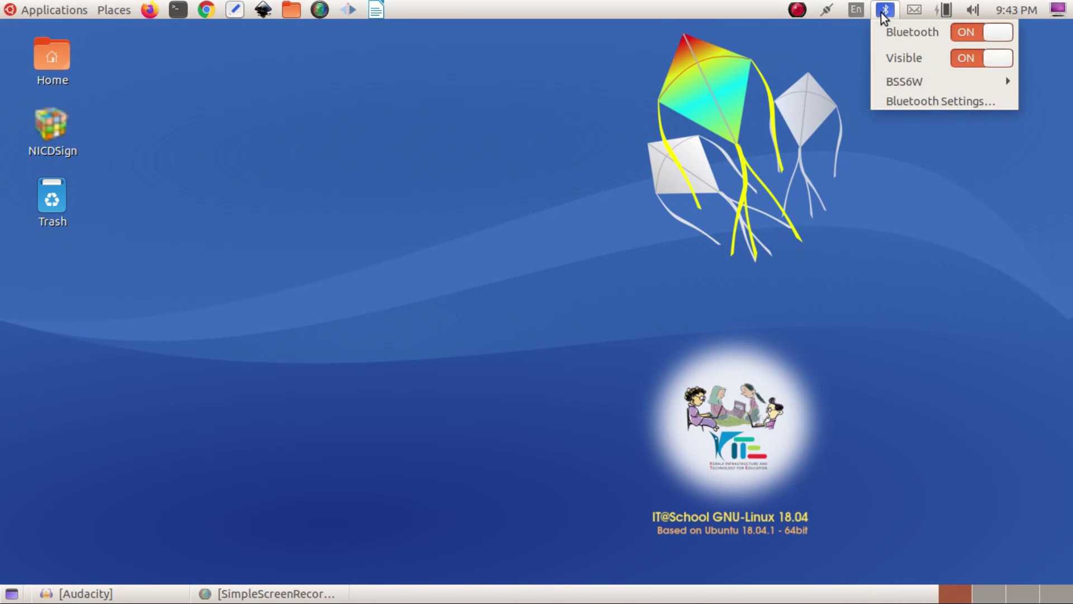
# Try to switch on the connection to the BSS6W device from the Bluetooth indicator
pyautogui.moveTo(914, 82)
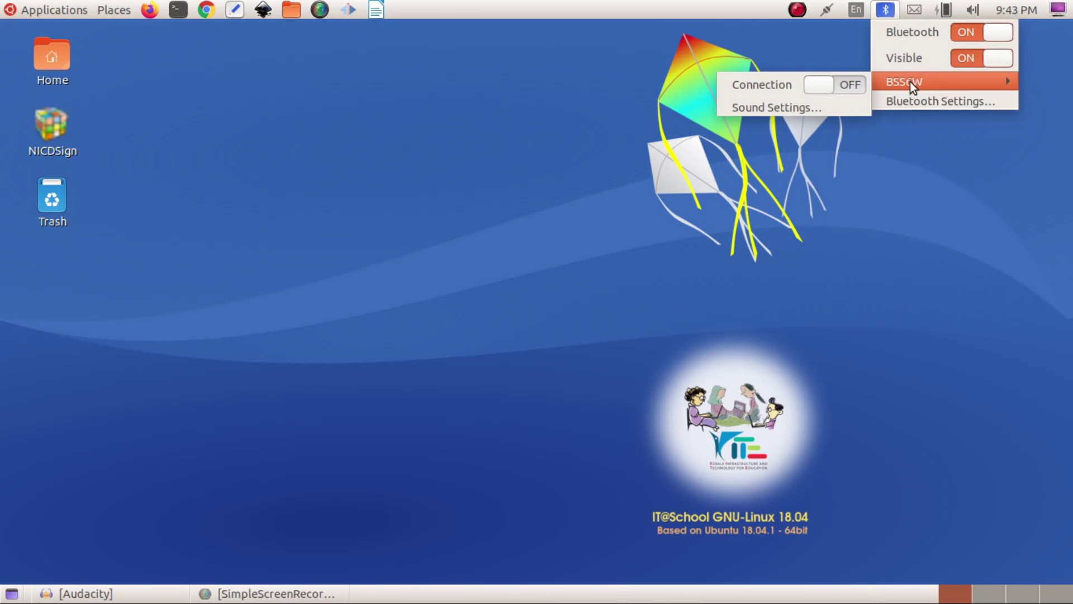
pyautogui.click(823, 88)
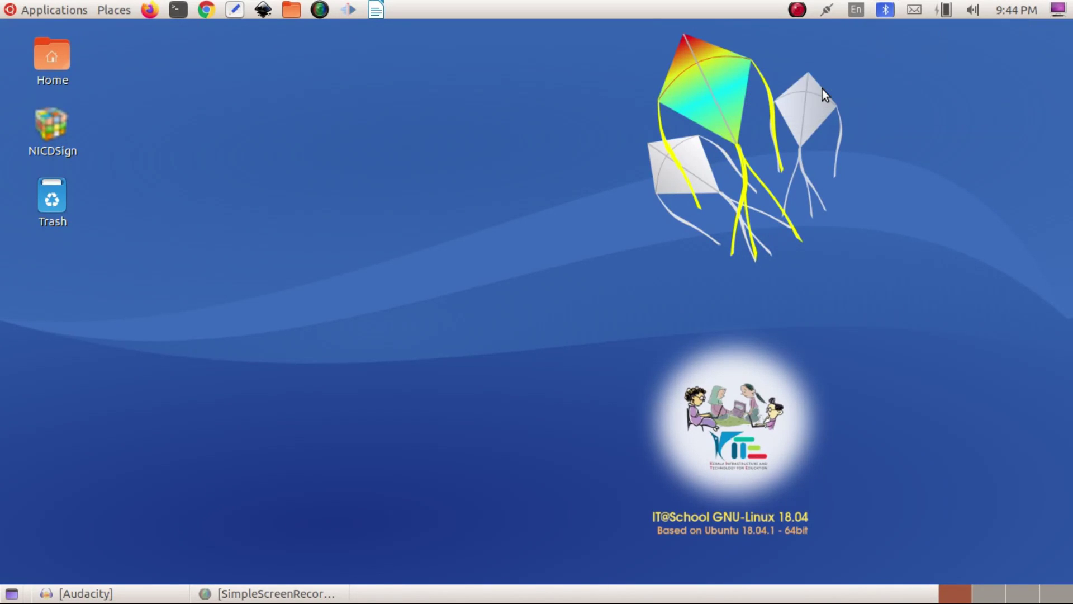
# Remove the BSS6W headset from the Bluetooth devices, close the settings and check the Bluetooth indicator's options
pyautogui.click(885, 11)
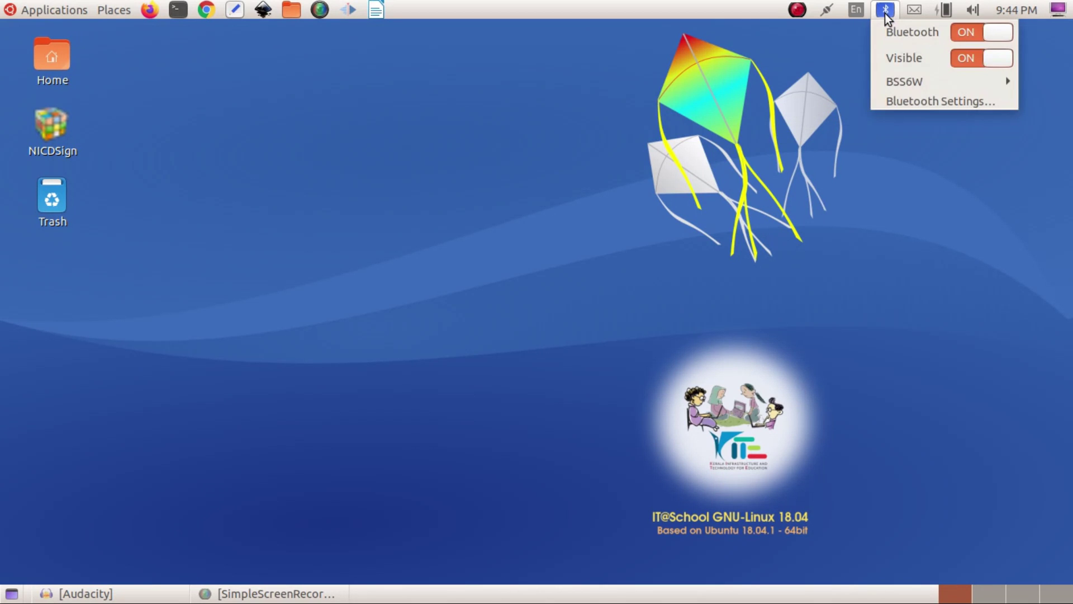
pyautogui.click(910, 100)
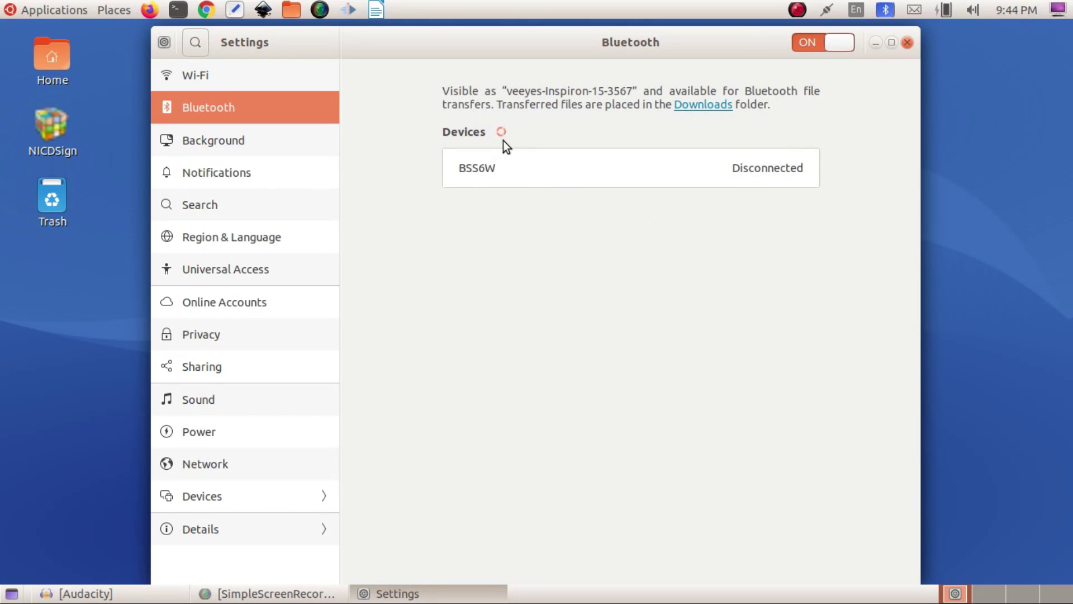
pyautogui.click(494, 170)
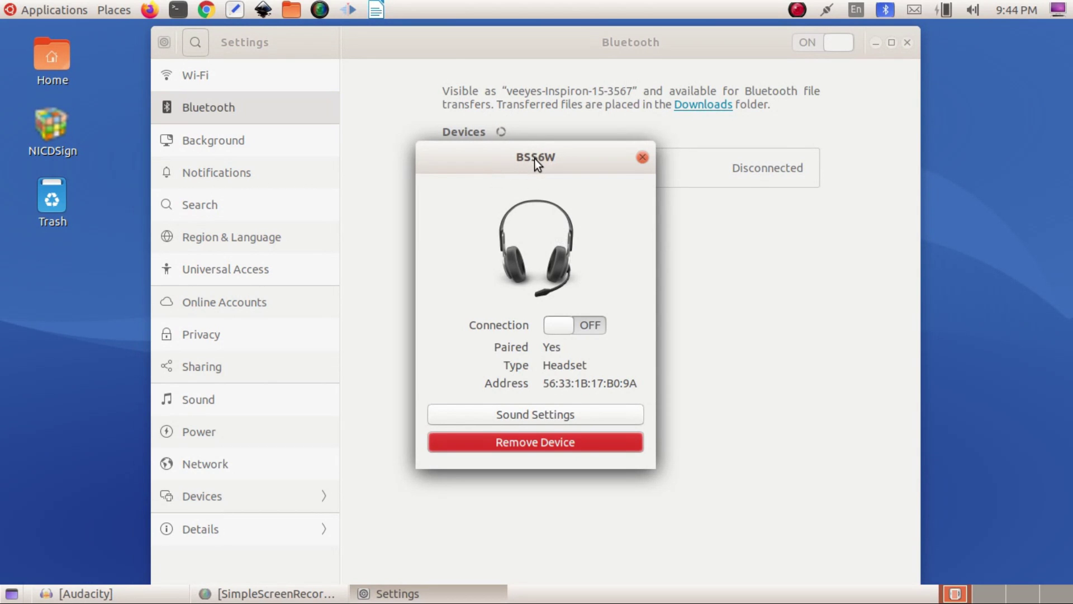
pyautogui.click(555, 443)
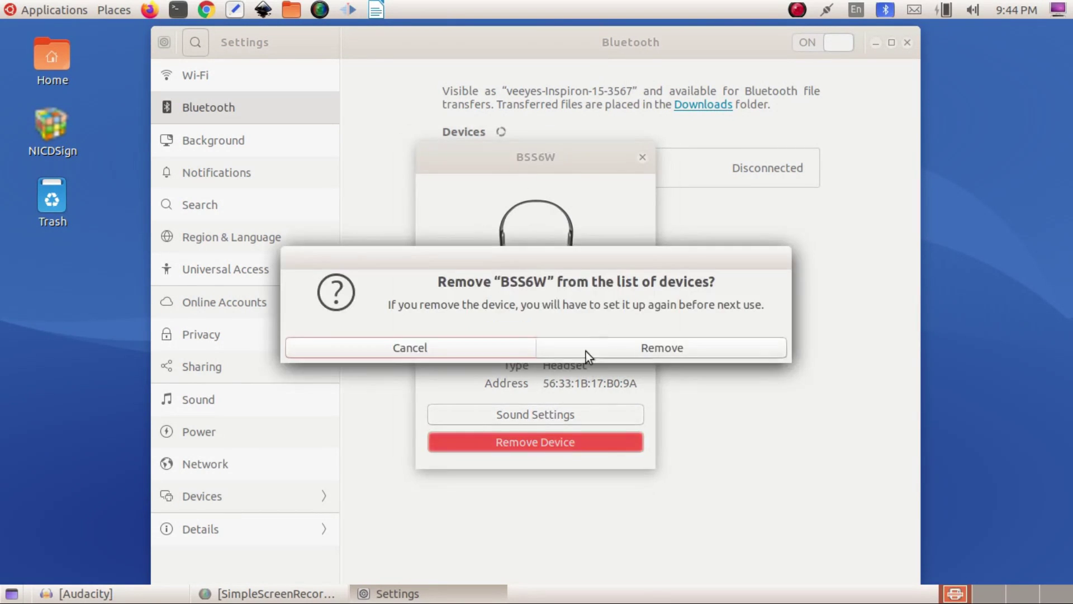
pyautogui.click(677, 351)
pyautogui.click(906, 43)
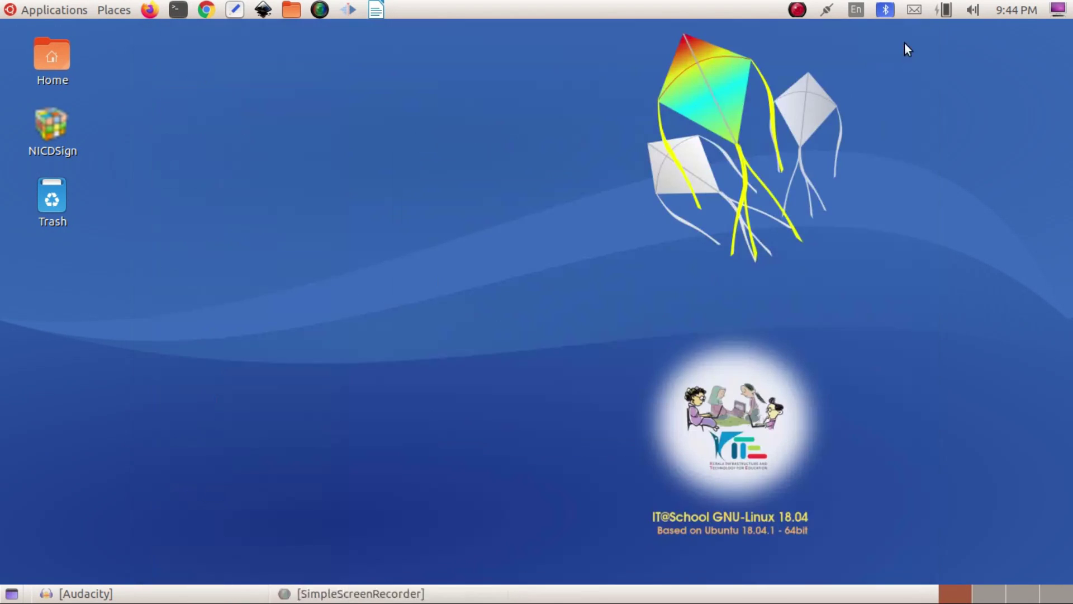
pyautogui.click(885, 10)
pyautogui.click(978, 34)
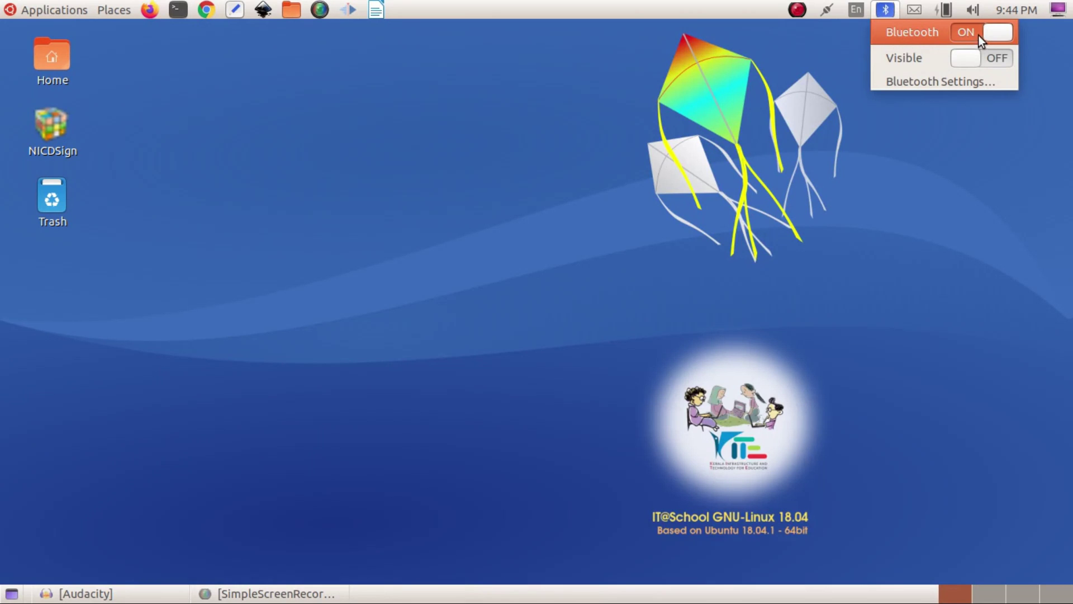
# Open the Calendar through the messages indicator, view the new event form for 11 May 2020 and close the Calendar without adding an event
pyautogui.click(915, 10)
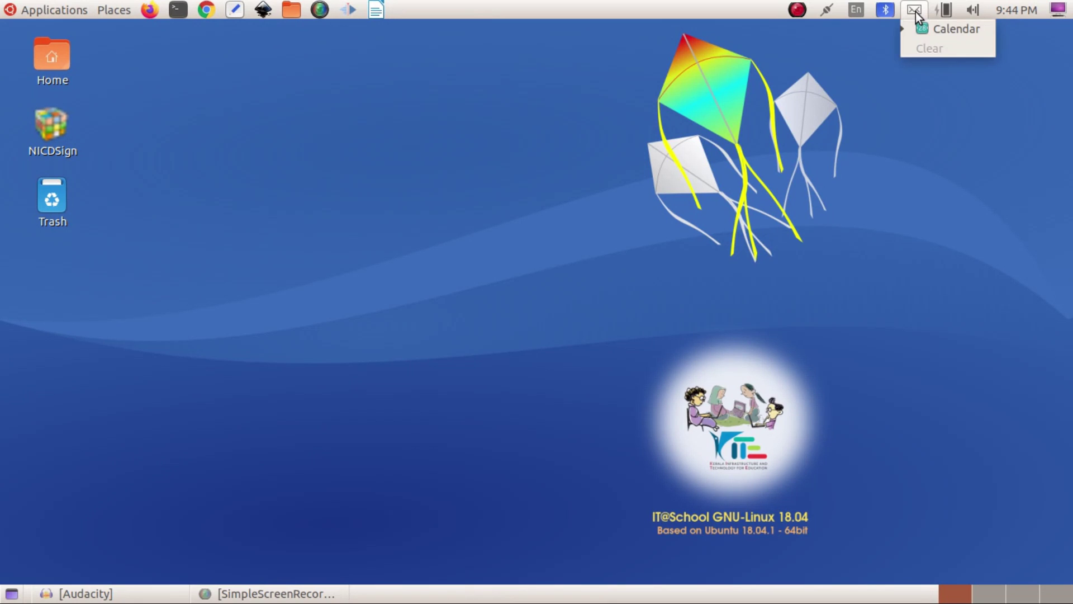
pyautogui.click(934, 30)
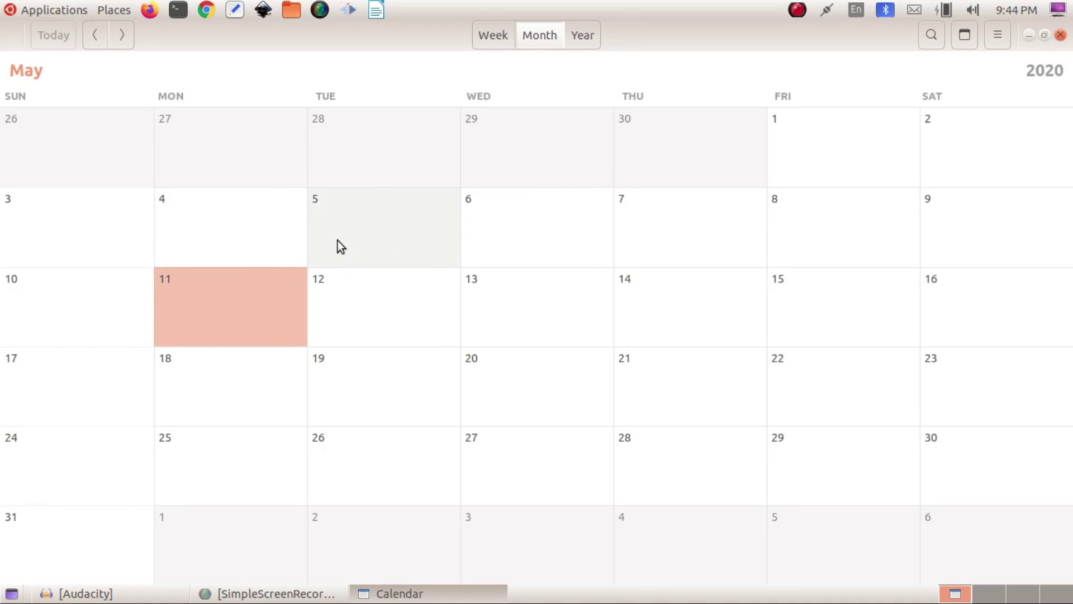
pyautogui.click(213, 307)
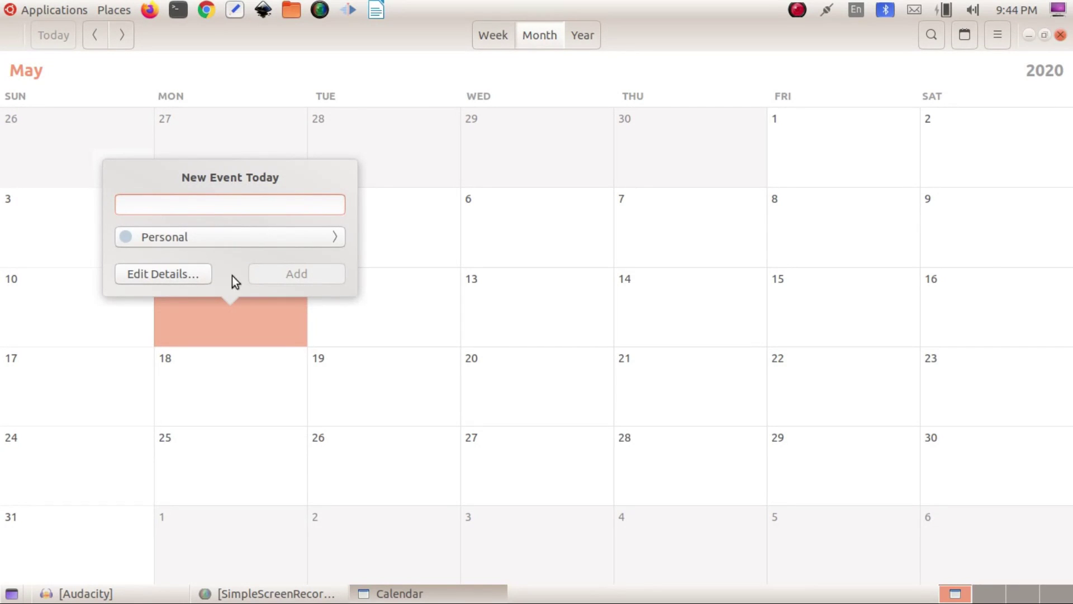
pyautogui.click(1060, 34)
pyautogui.click(1060, 35)
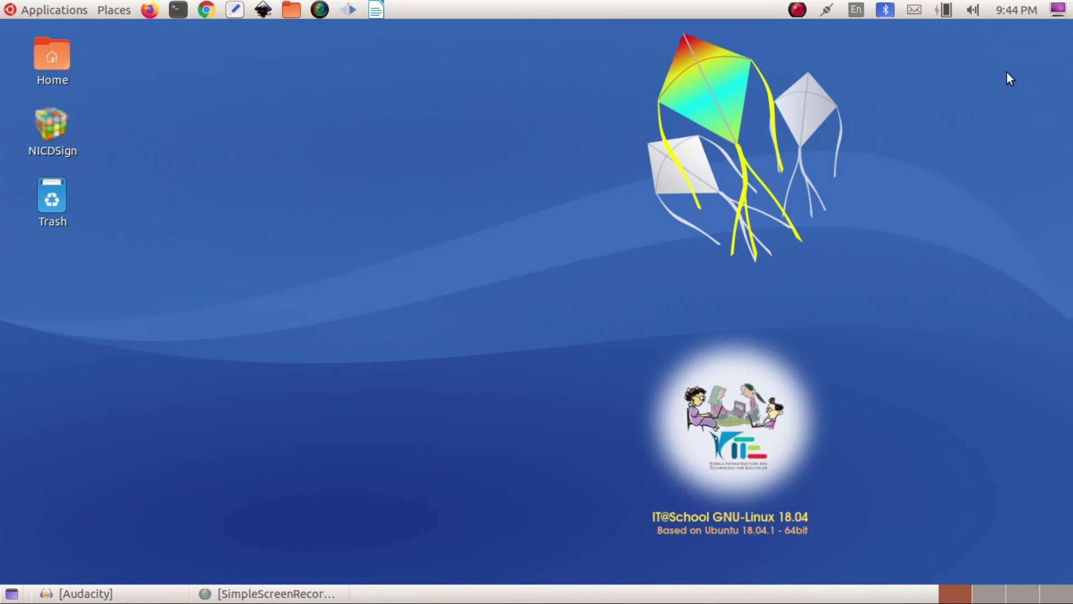
# Examine the battery indicator's options and the Power settings for power saving and suspend, and close the settings
pyautogui.click(946, 11)
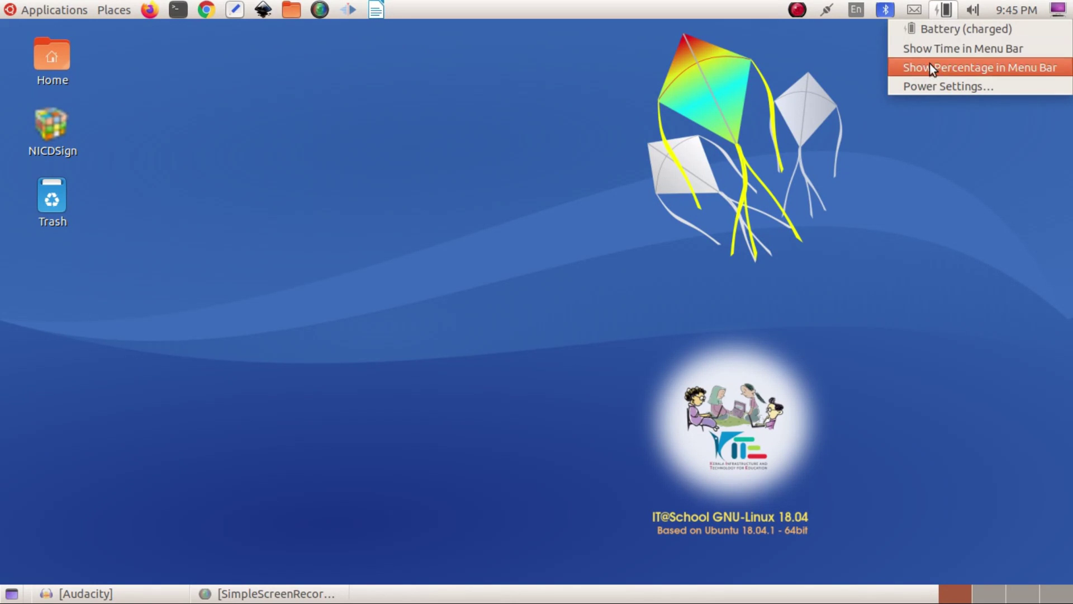
pyautogui.click(928, 88)
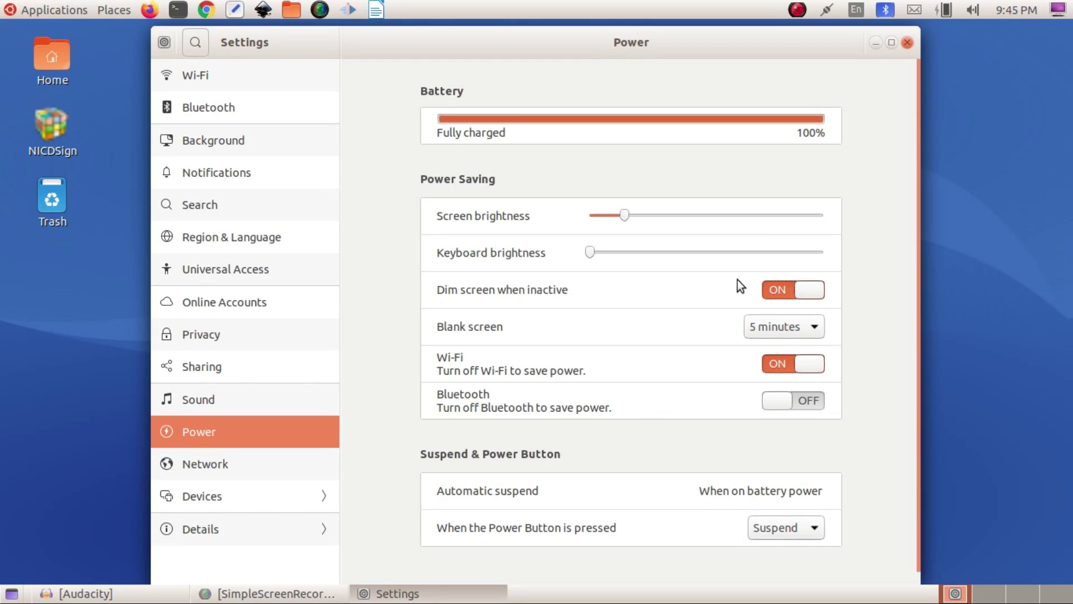
pyautogui.click(903, 43)
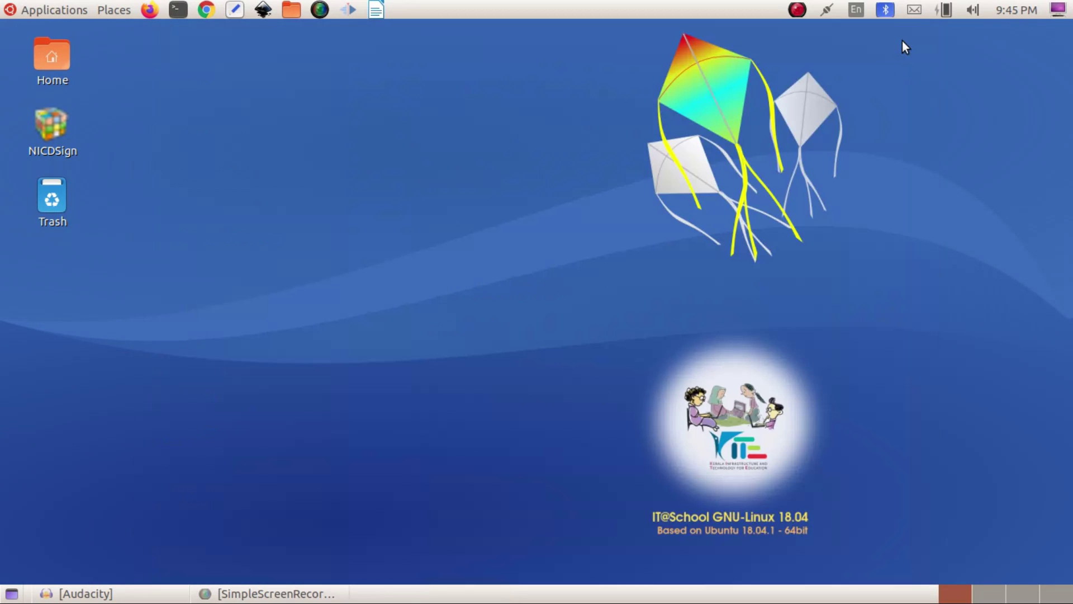
# Examine the sound indicator and the output and input devices in the Sound settings, and close the settings
pyautogui.click(973, 10)
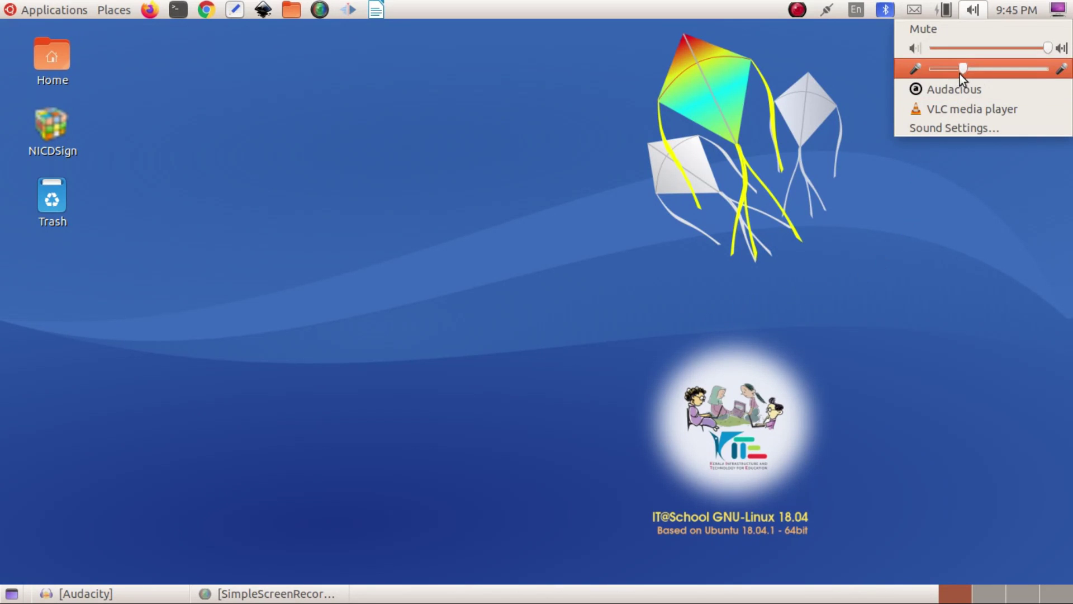
pyautogui.click(951, 132)
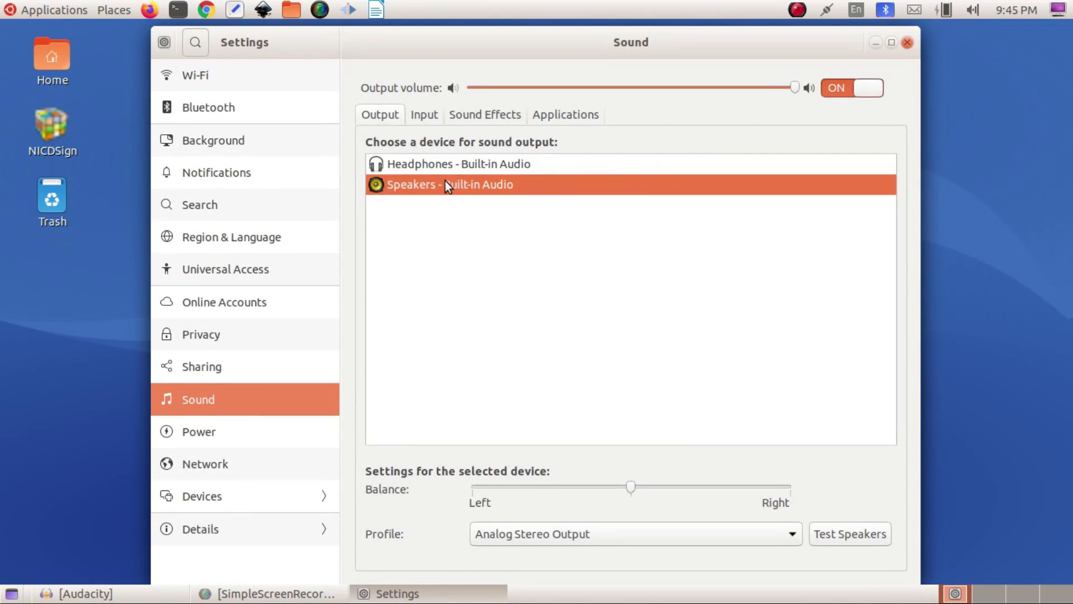
pyautogui.click(421, 115)
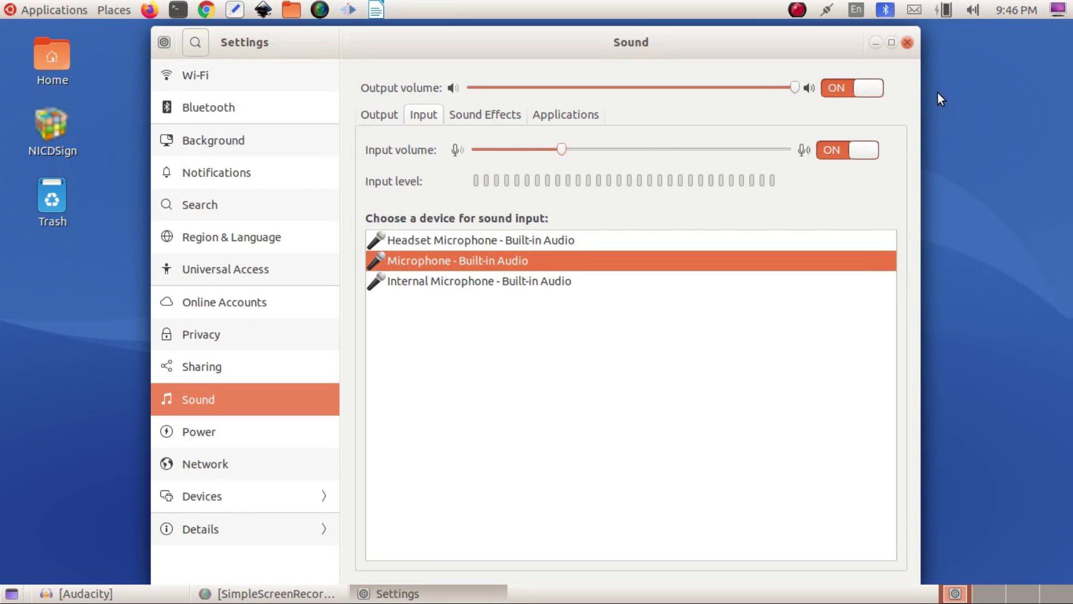
pyautogui.click(908, 42)
# View the clock indicator's calendar and examine the Date & Time settings, and close the settings
pyautogui.click(1014, 12)
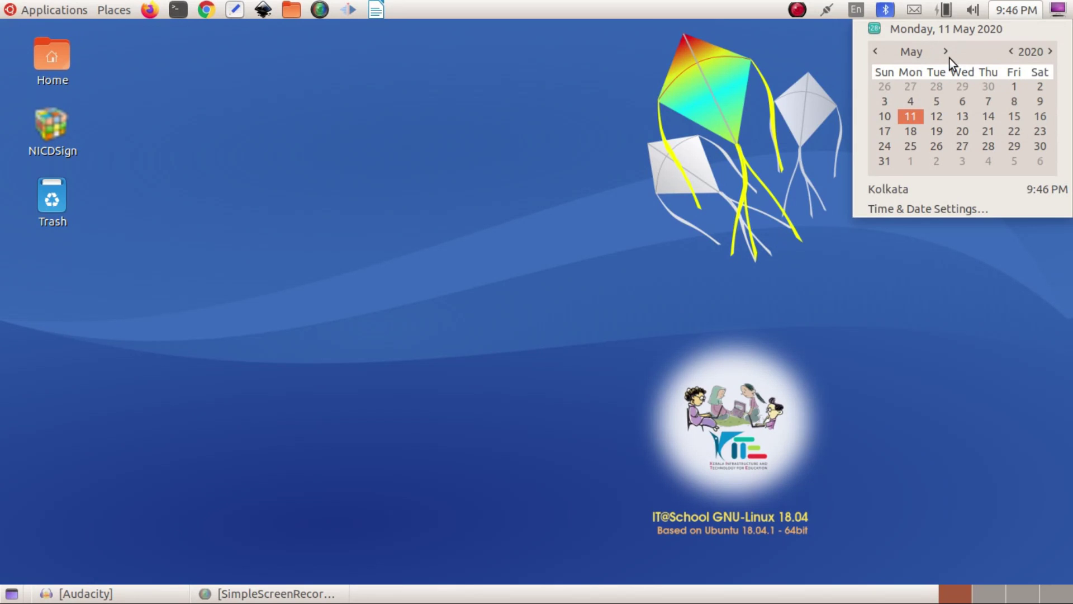
pyautogui.click(914, 211)
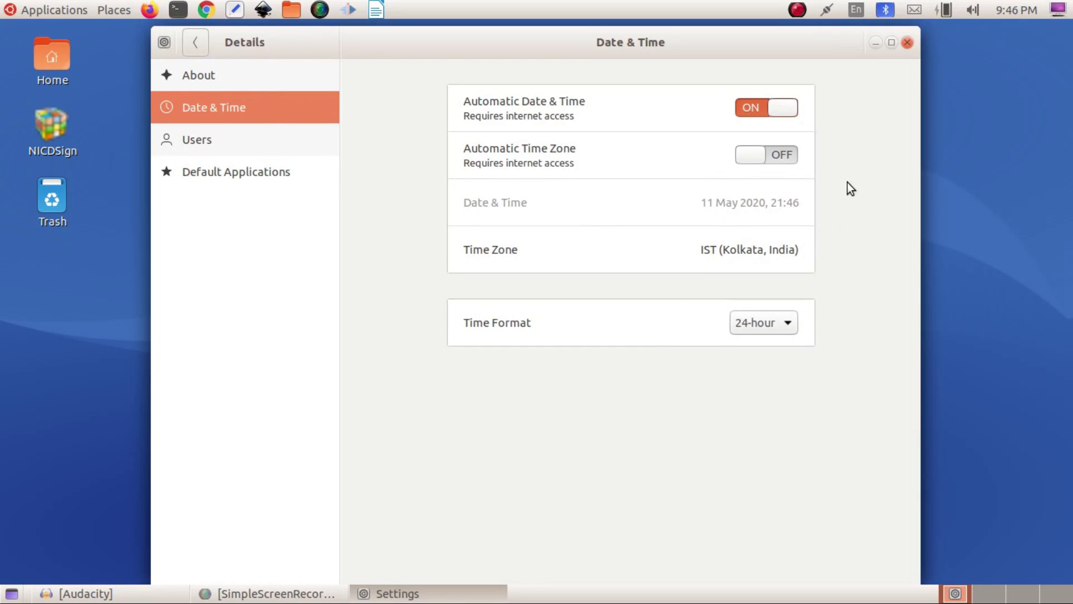
pyautogui.click(906, 44)
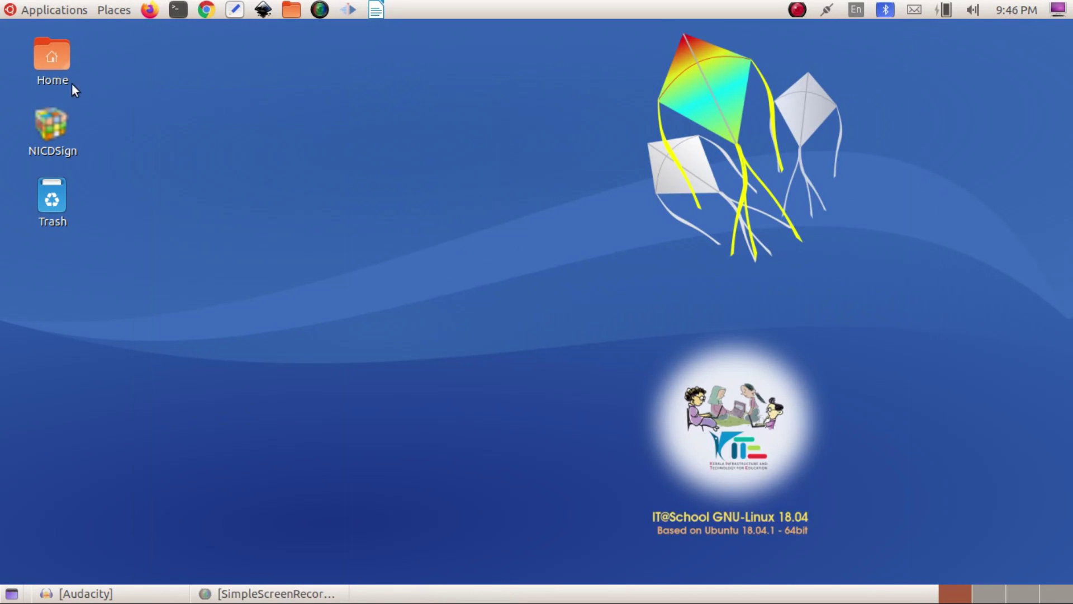
# Open the Time and Date administration tool from the System Tools and move its window higher on the desktop
pyautogui.click(53, 10)
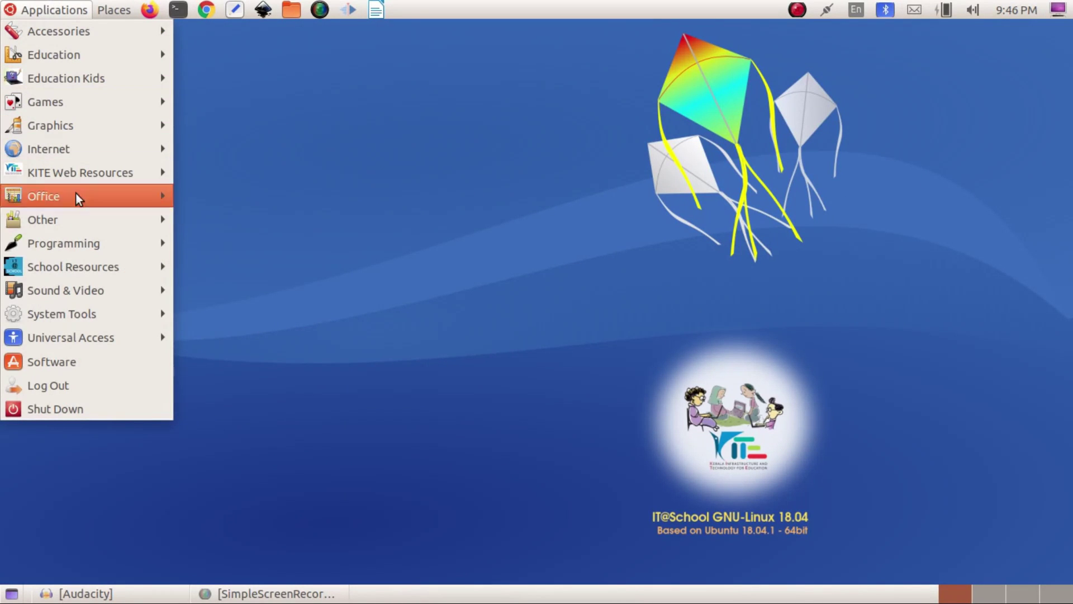
pyautogui.moveTo(101, 308)
pyautogui.moveTo(265, 246)
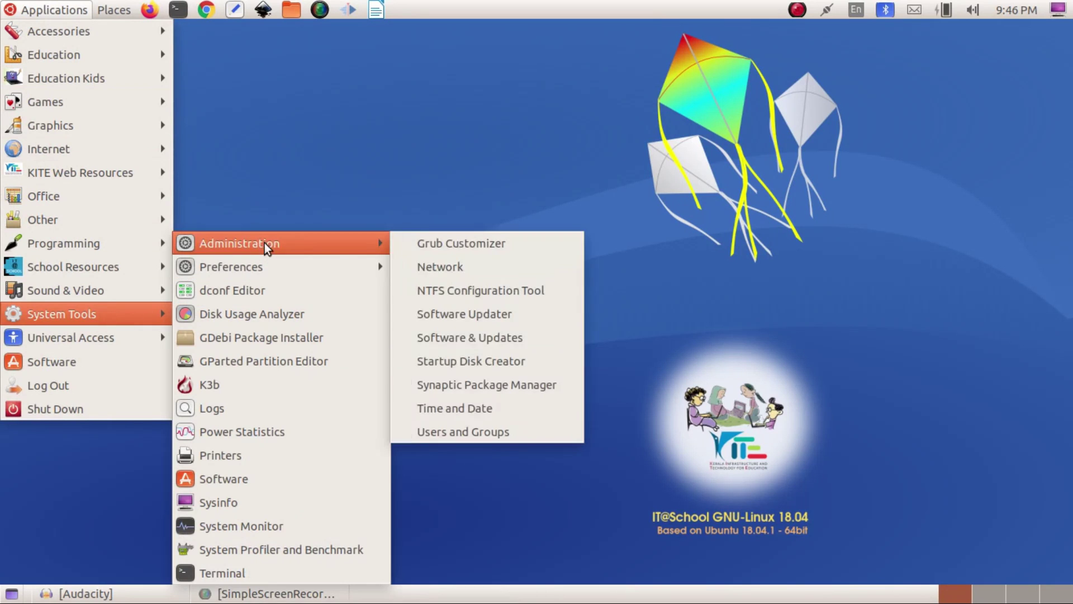
pyautogui.click(452, 411)
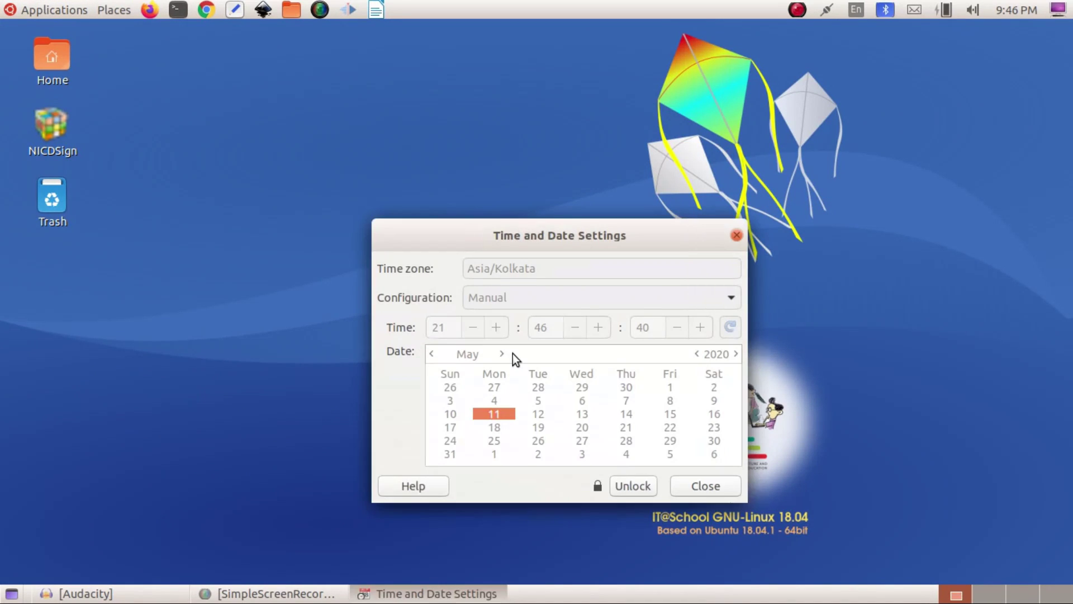
pyautogui.moveTo(558, 253); pyautogui.dragTo(578, 170)
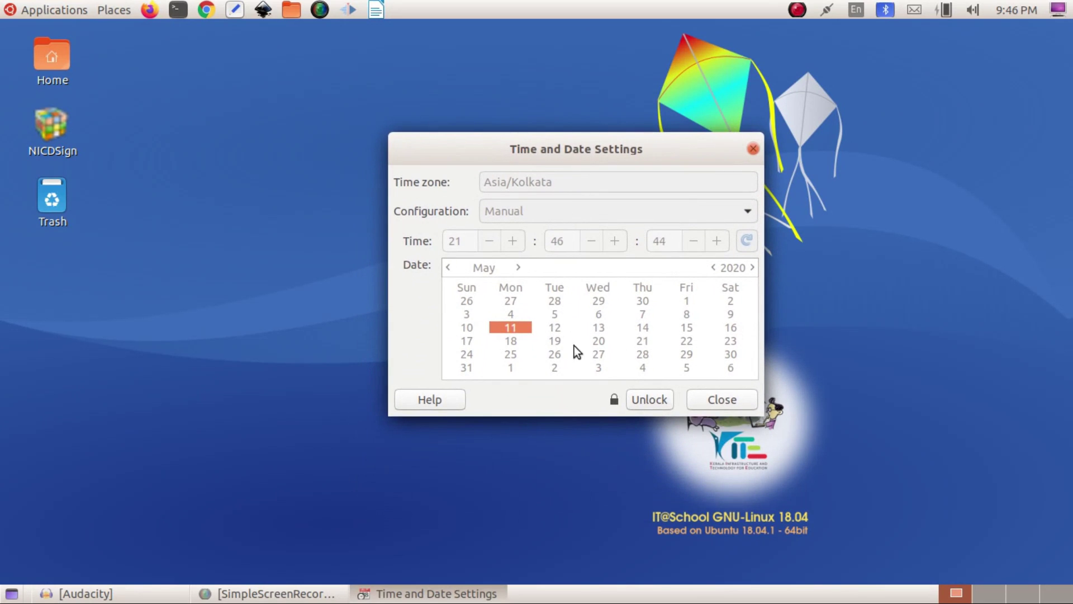
# Unlock the Time and Date Settings by authenticating with the account password, and close the dialog
pyautogui.click(642, 401)
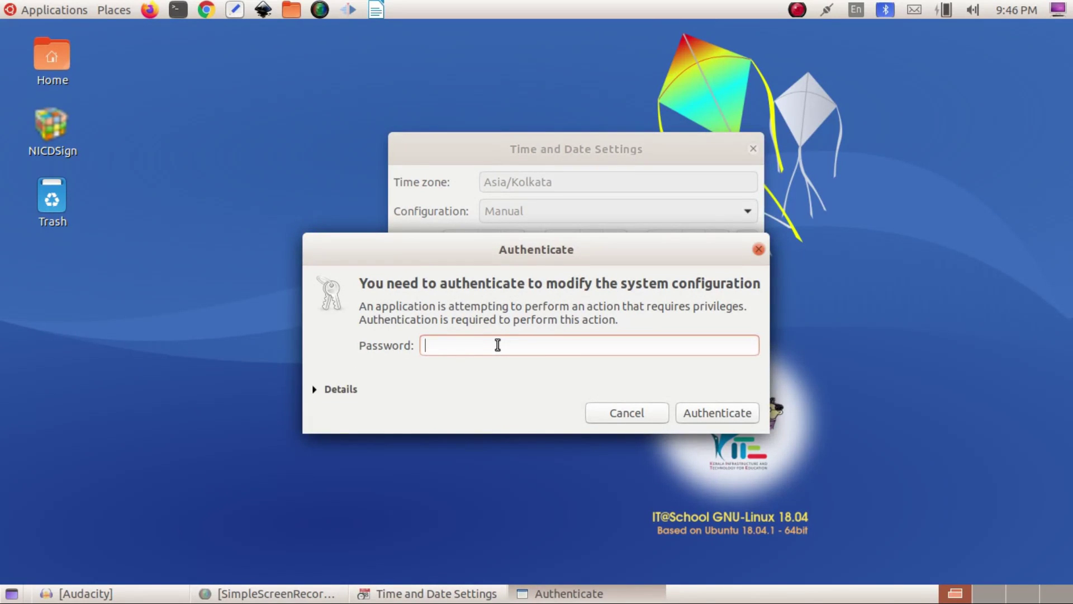
pyautogui.write('•••••••••')
pyautogui.click(723, 412)
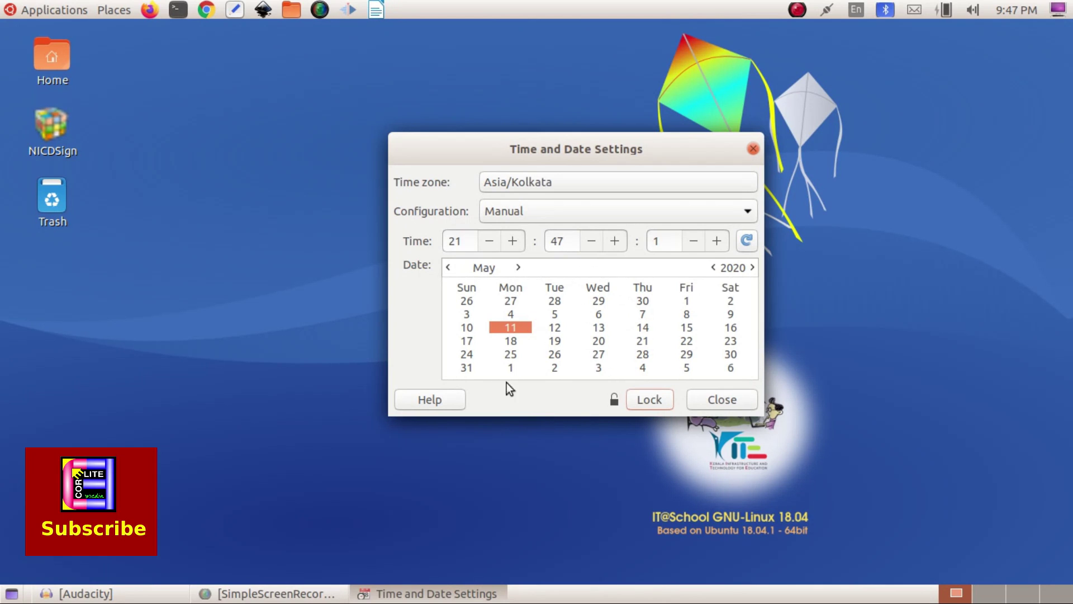
pyautogui.click(723, 401)
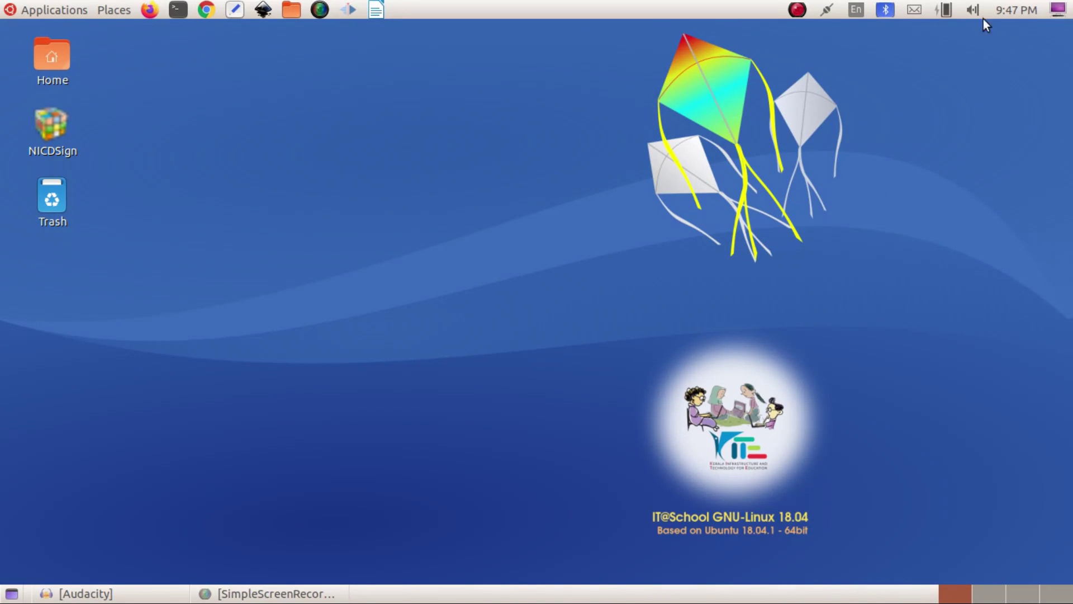
# Examine the computer's system details with About This Computer from the session indicator, and close the window
pyautogui.click(1057, 10)
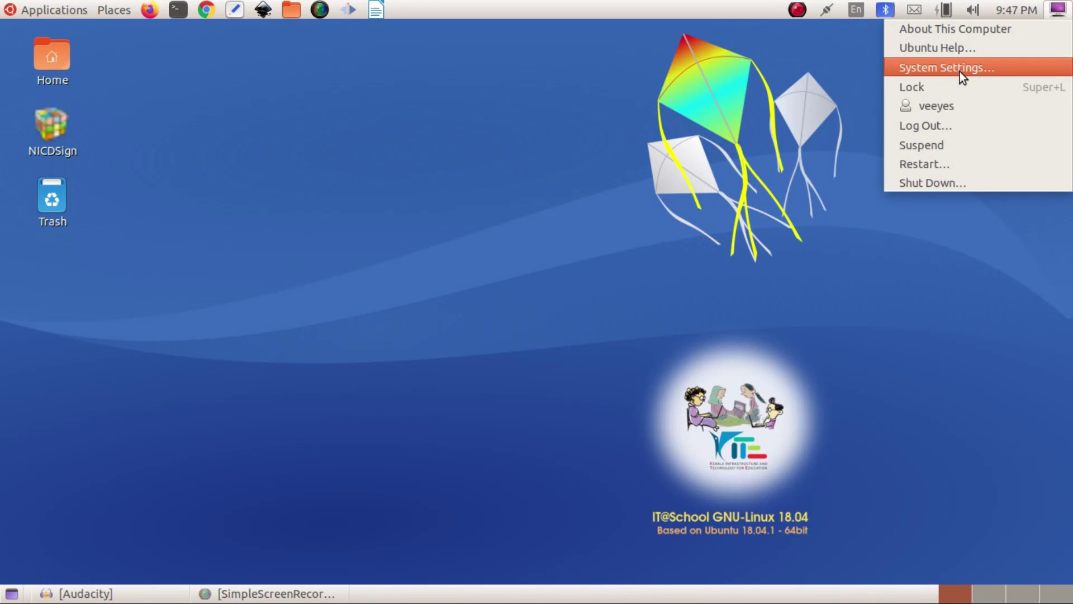
pyautogui.moveTo(869, 13)
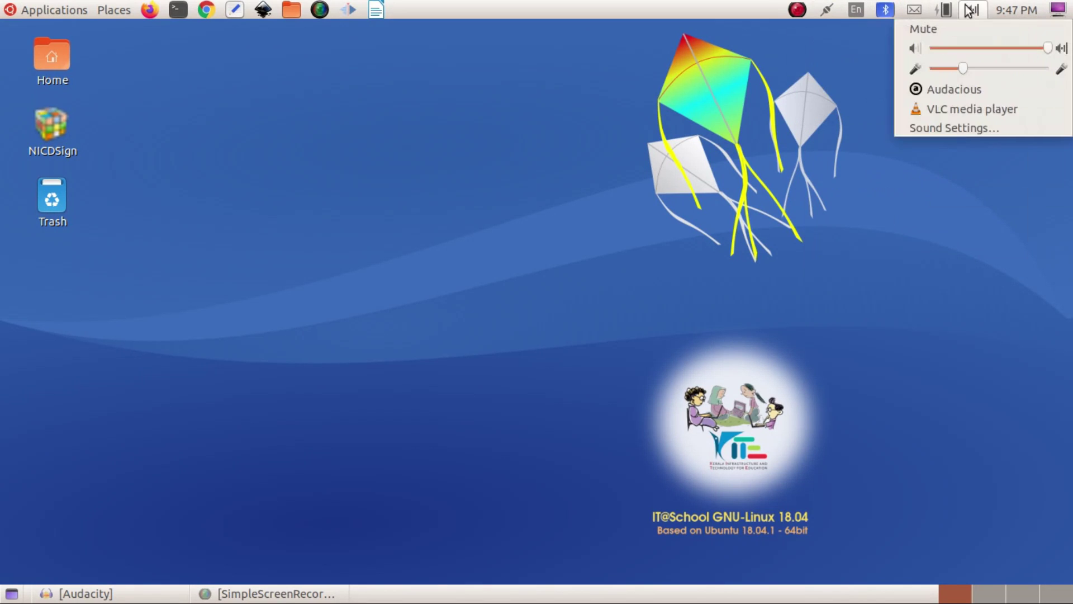
pyautogui.moveTo(1054, 18)
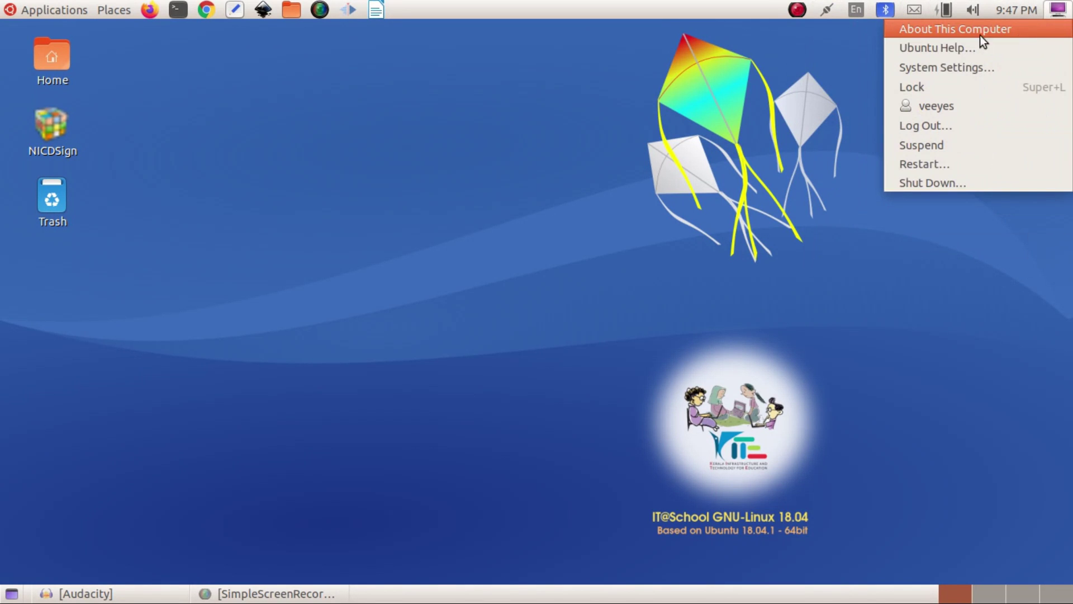
pyautogui.click(944, 32)
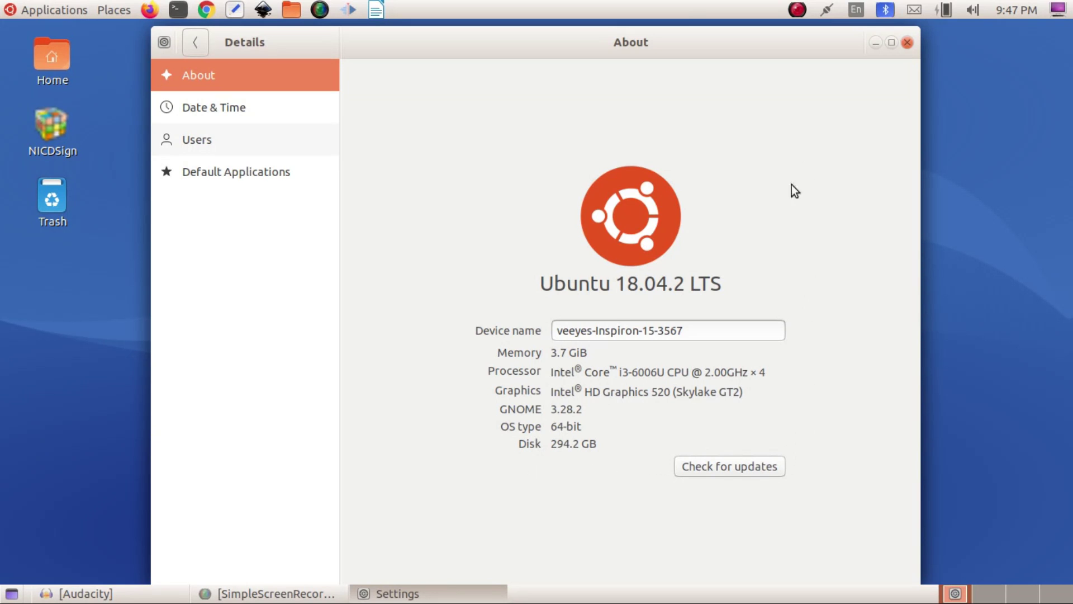
pyautogui.click(908, 43)
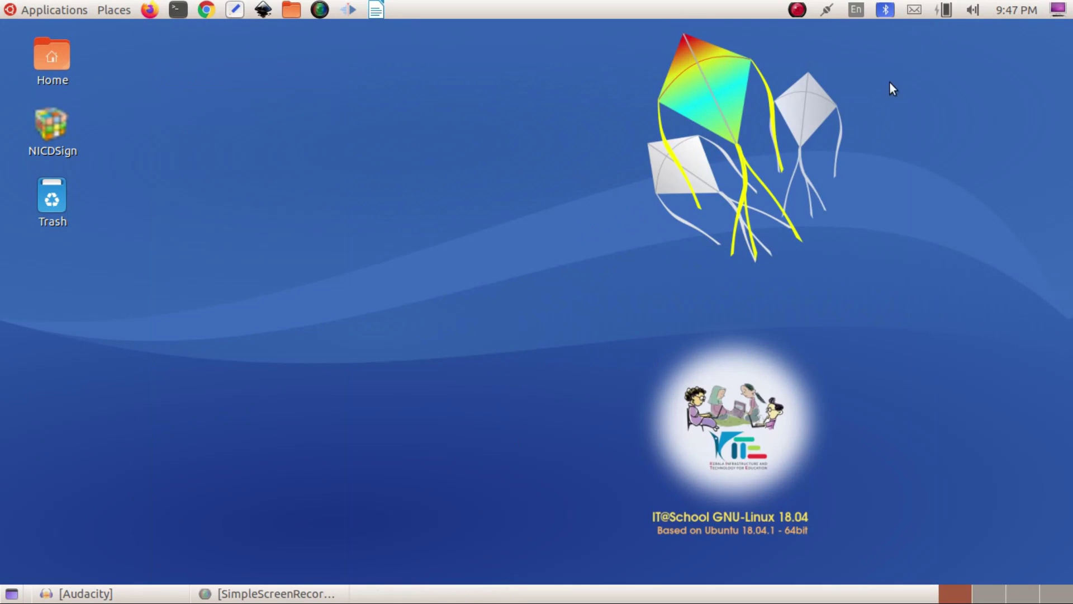
# Open the System Settings from the session indicator and look over the available settings categories
pyautogui.click(1057, 9)
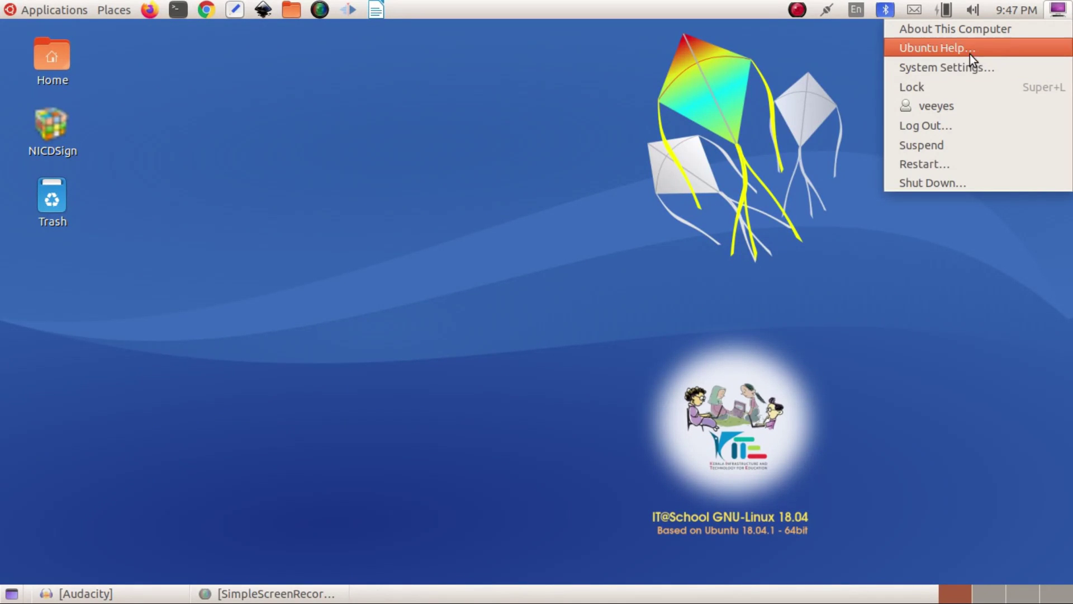
pyautogui.click(941, 71)
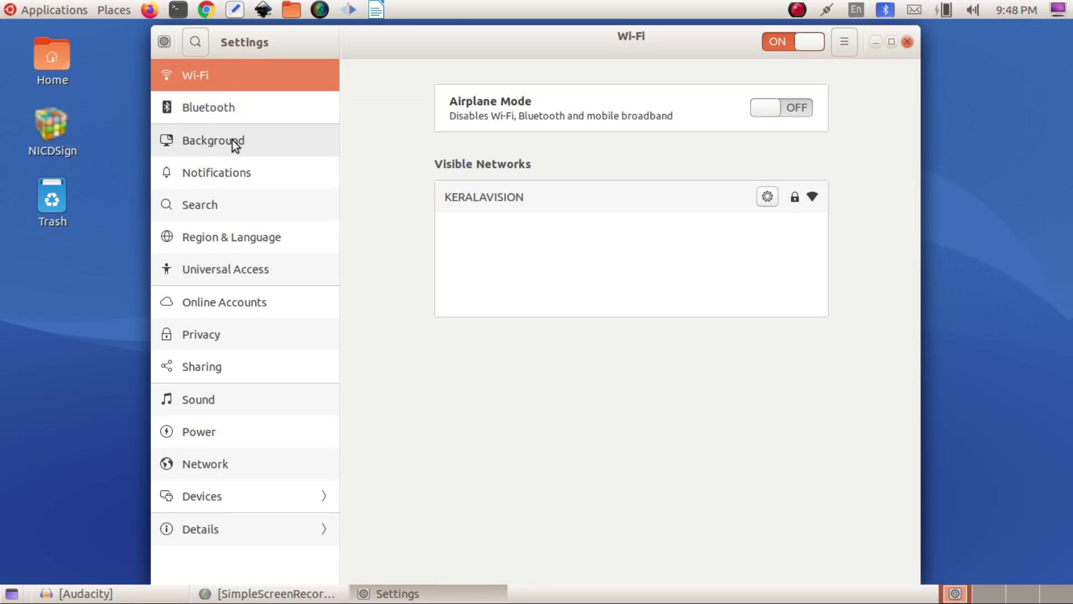
# Look over the Region & Language settings, and view the resolutions offered for the built-in display in the device settings
pyautogui.click(229, 241)
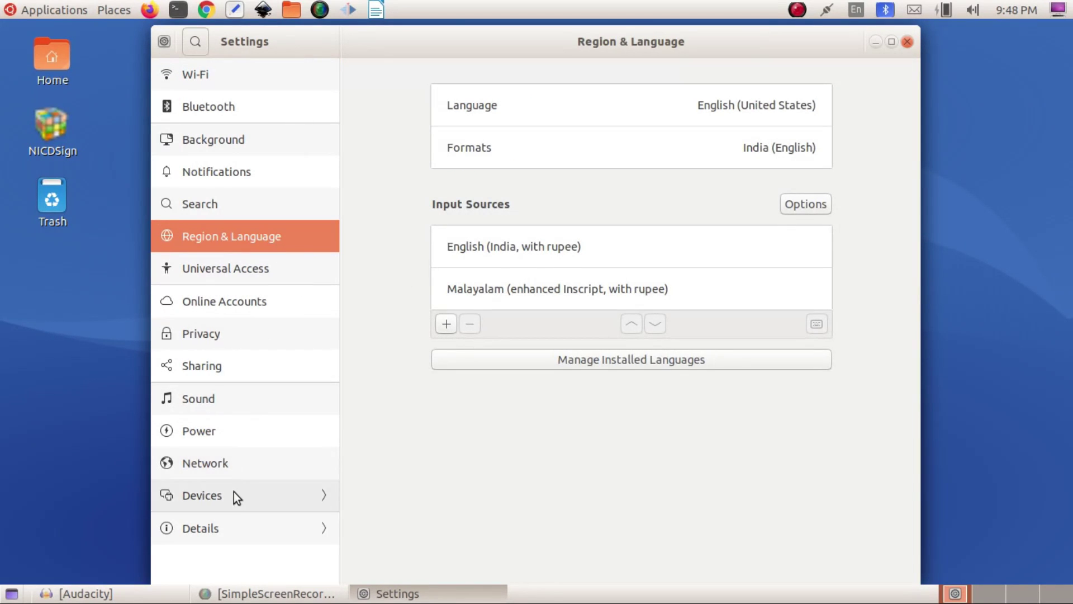
pyautogui.click(268, 500)
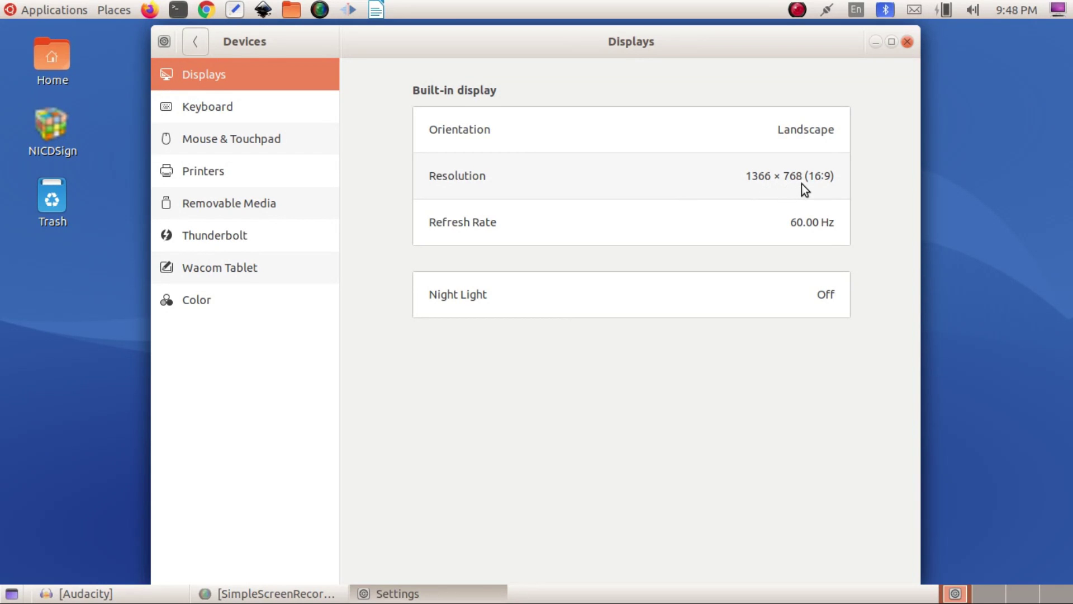
pyautogui.click(737, 181)
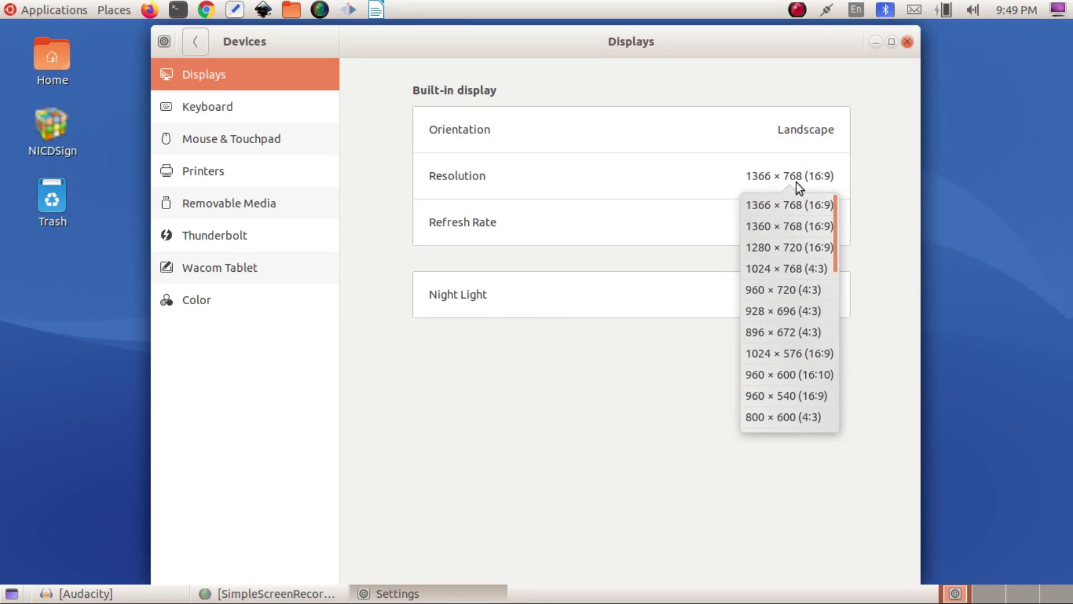
pyautogui.click(672, 183)
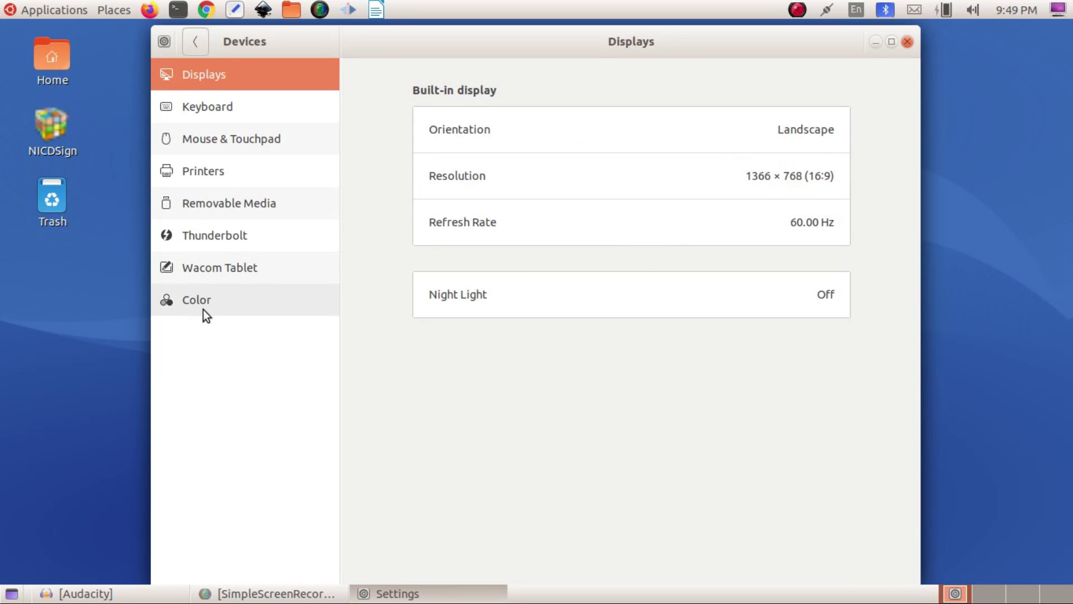
# Return to the main settings categories, reopen the device settings, and look over the Keyboard, Mouse & Touchpad and Printers pages
pyautogui.click(196, 41)
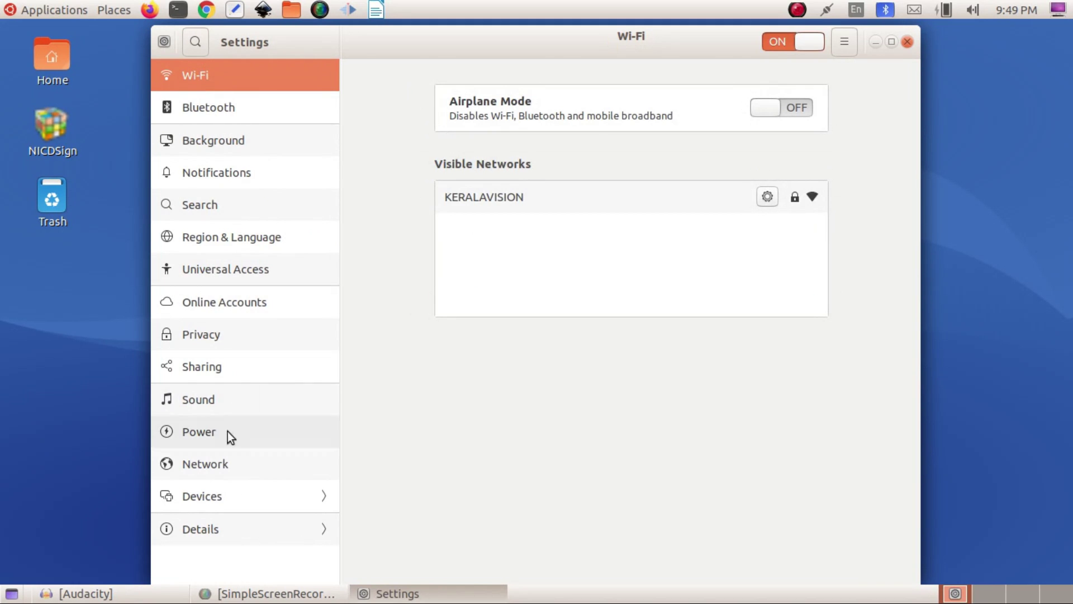
pyautogui.click(238, 501)
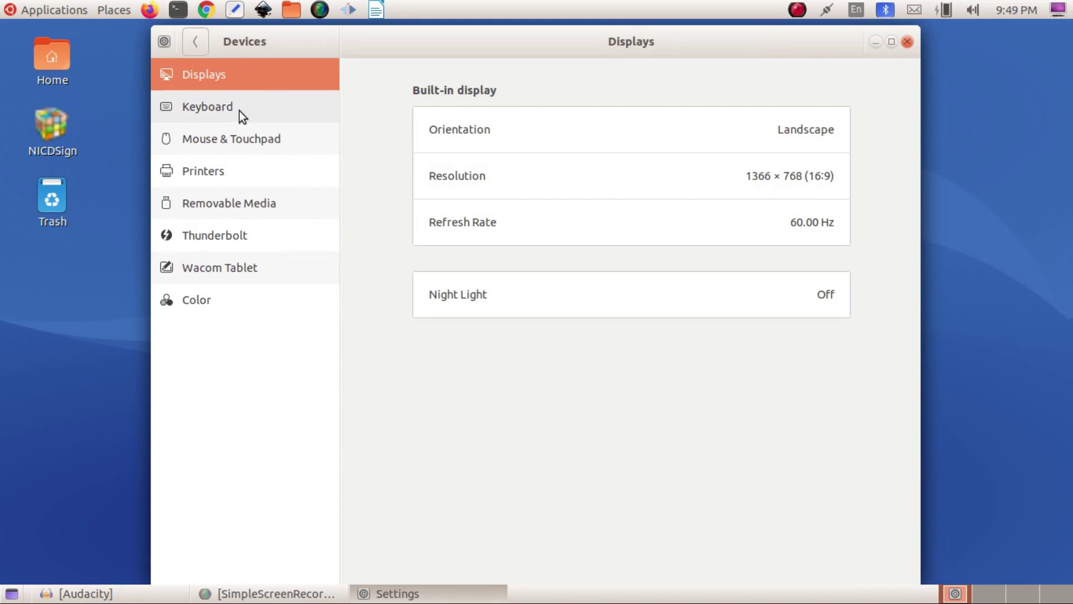
pyautogui.click(216, 109)
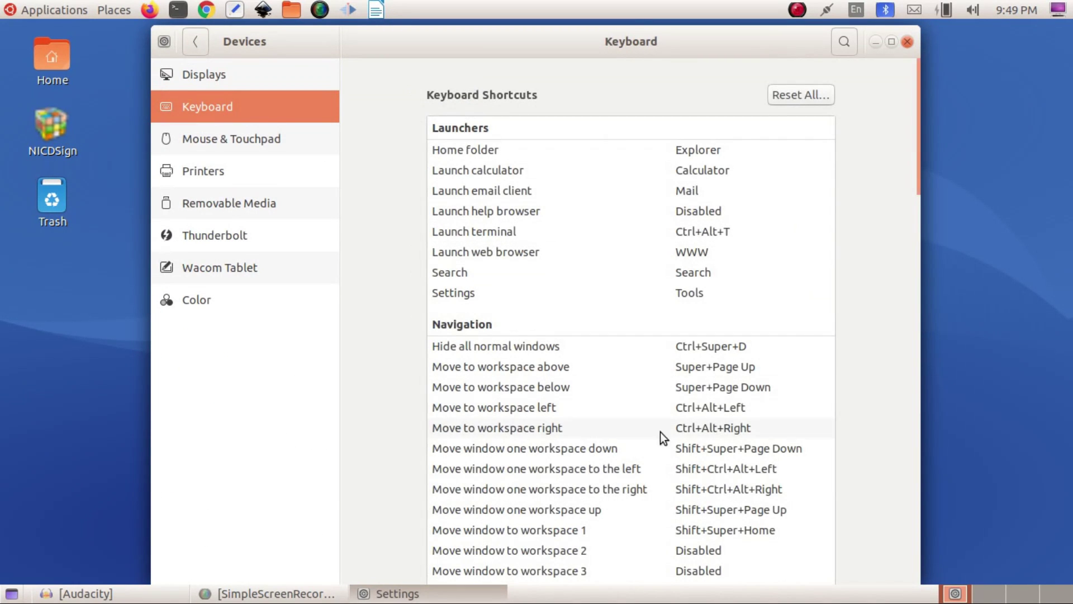
pyautogui.click(250, 145)
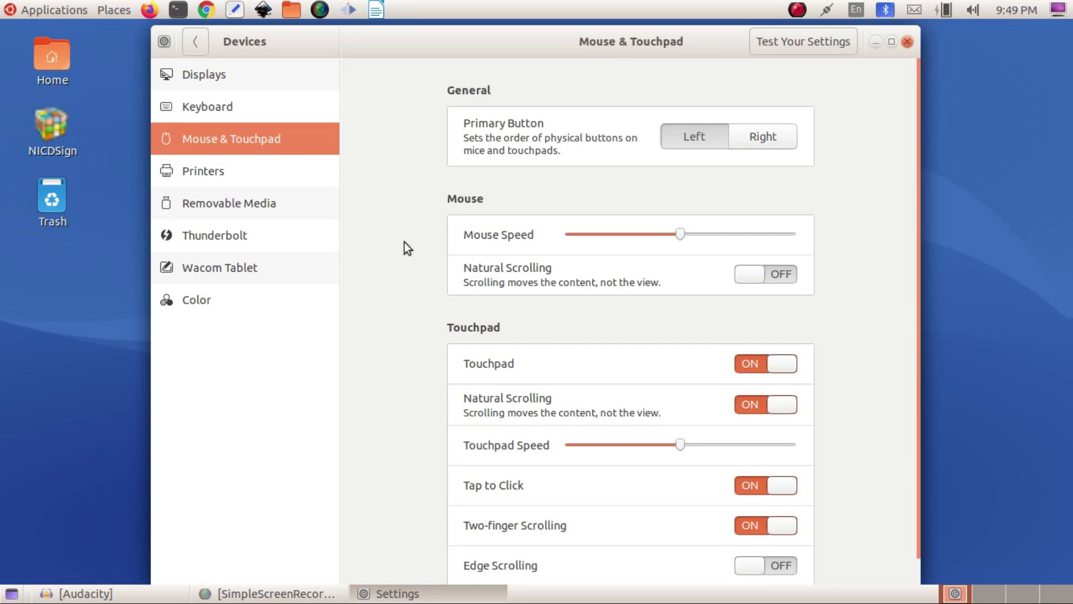
pyautogui.click(193, 175)
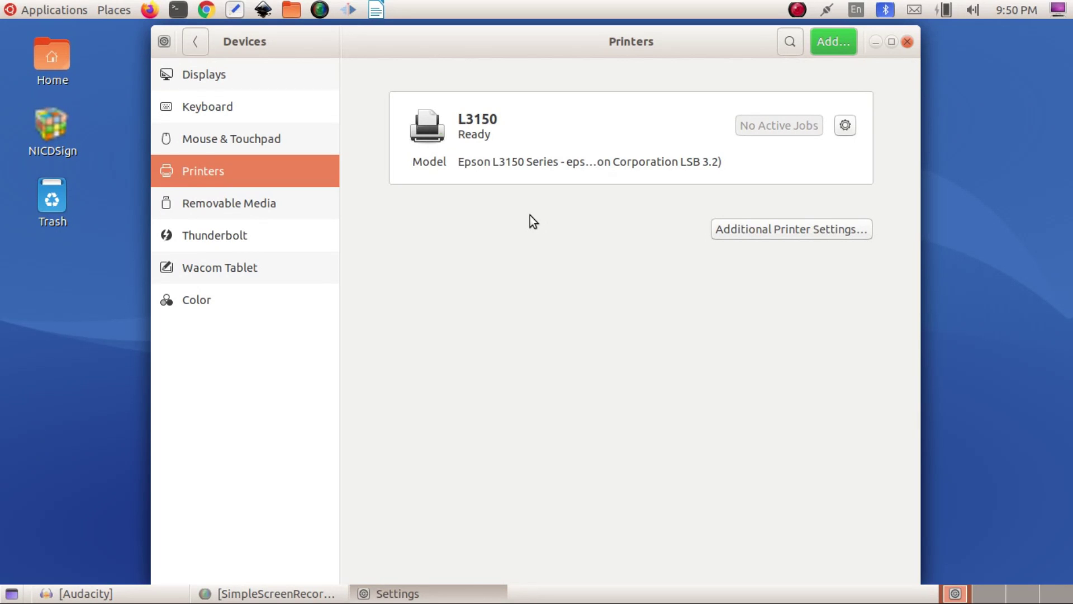
# Examine the Removable Media handling options, including the other applications offered for CD audio, and cancel the application choice
pyautogui.click(243, 206)
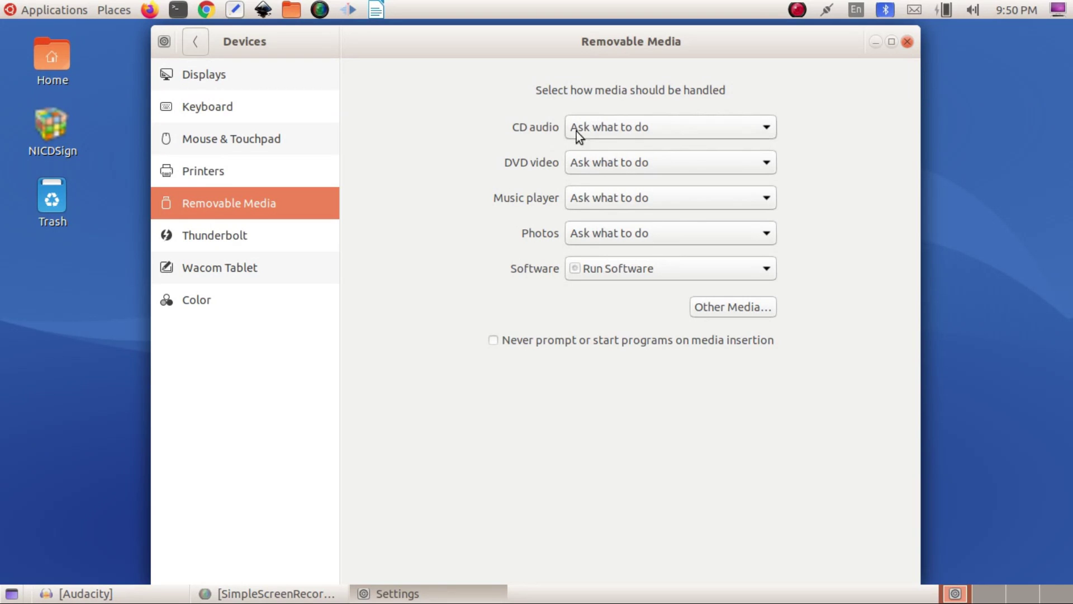
pyautogui.click(767, 129)
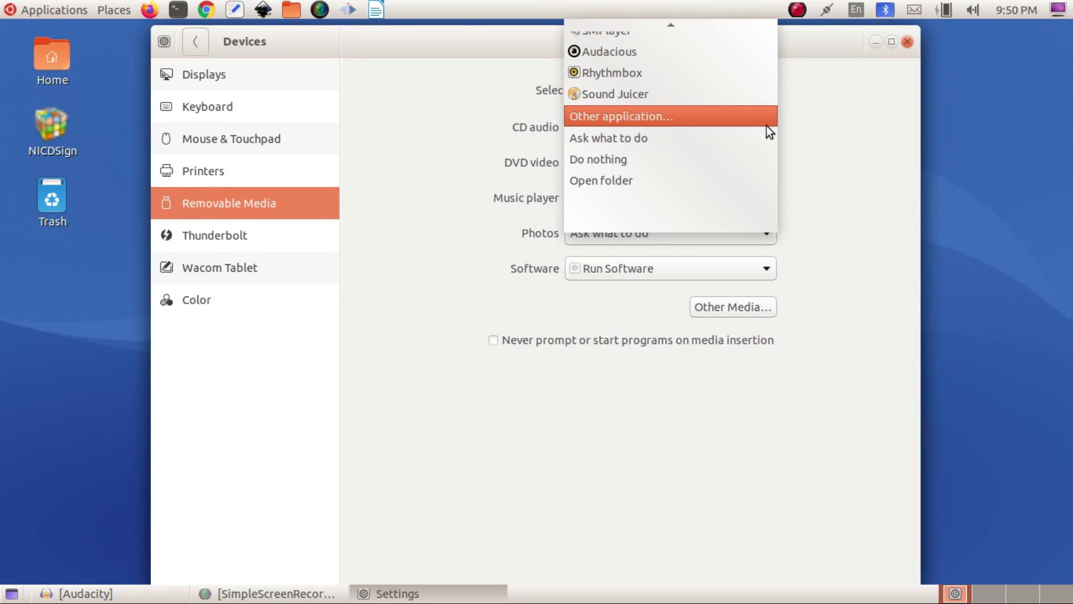
pyautogui.click(768, 129)
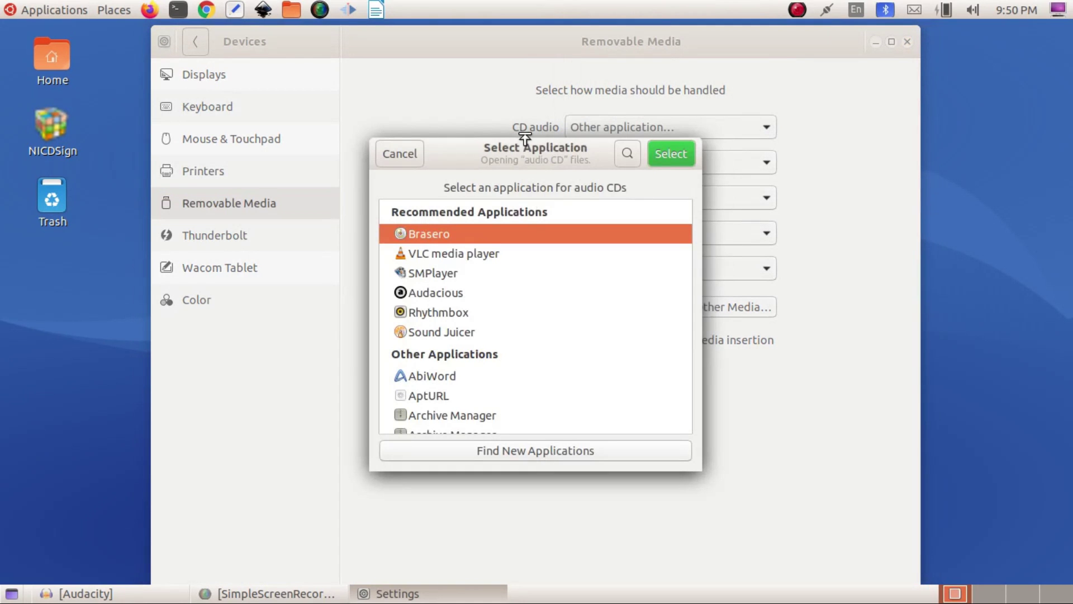
pyautogui.click(405, 156)
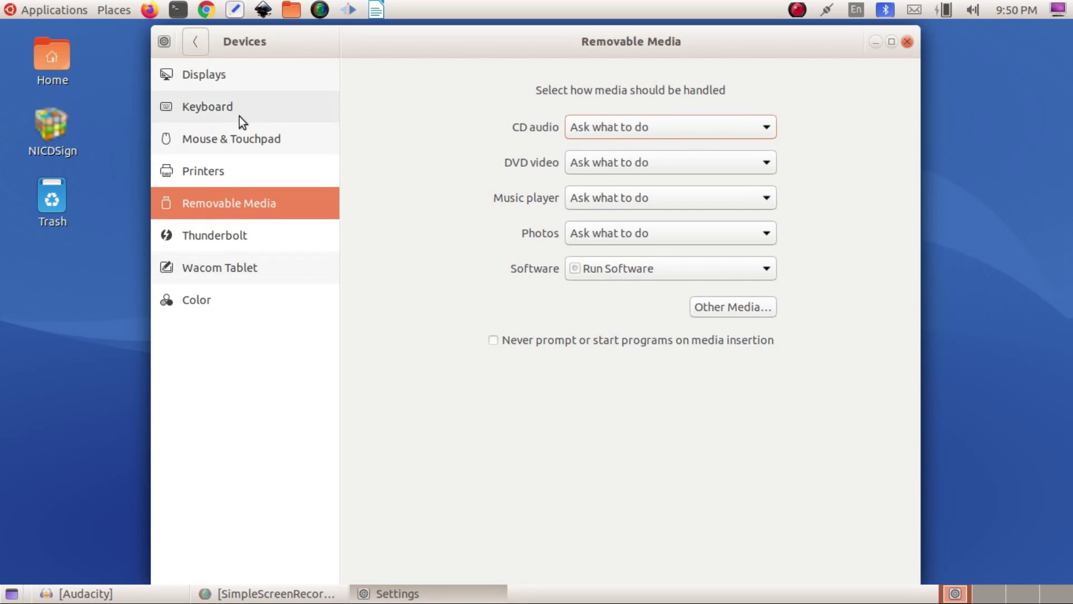
# Go back to the main settings categories, glance at the session indicator's options, and close the Settings window
pyautogui.click(196, 42)
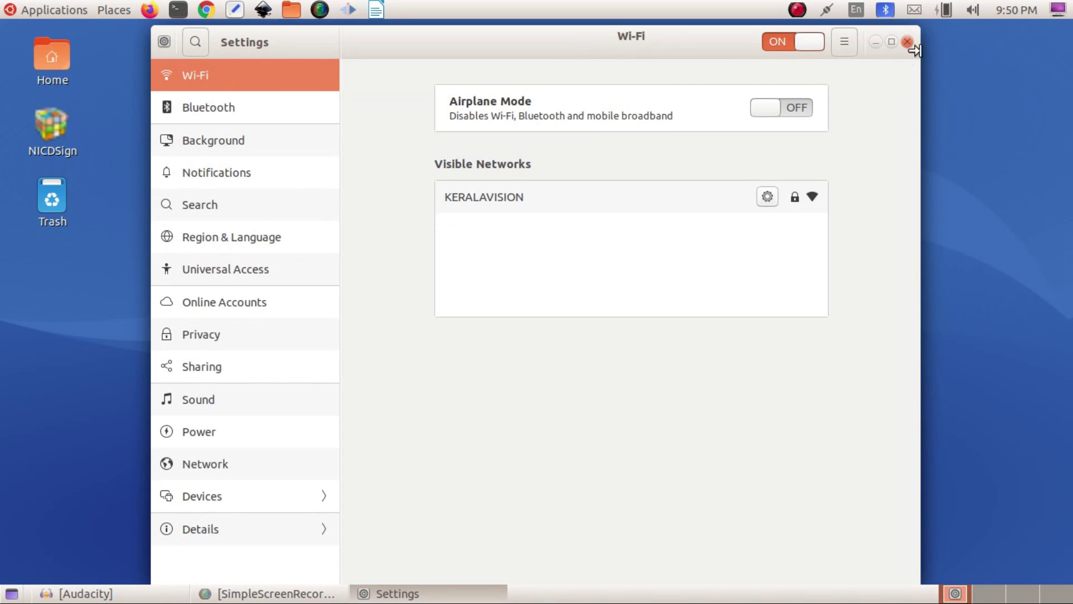
pyautogui.click(1063, 10)
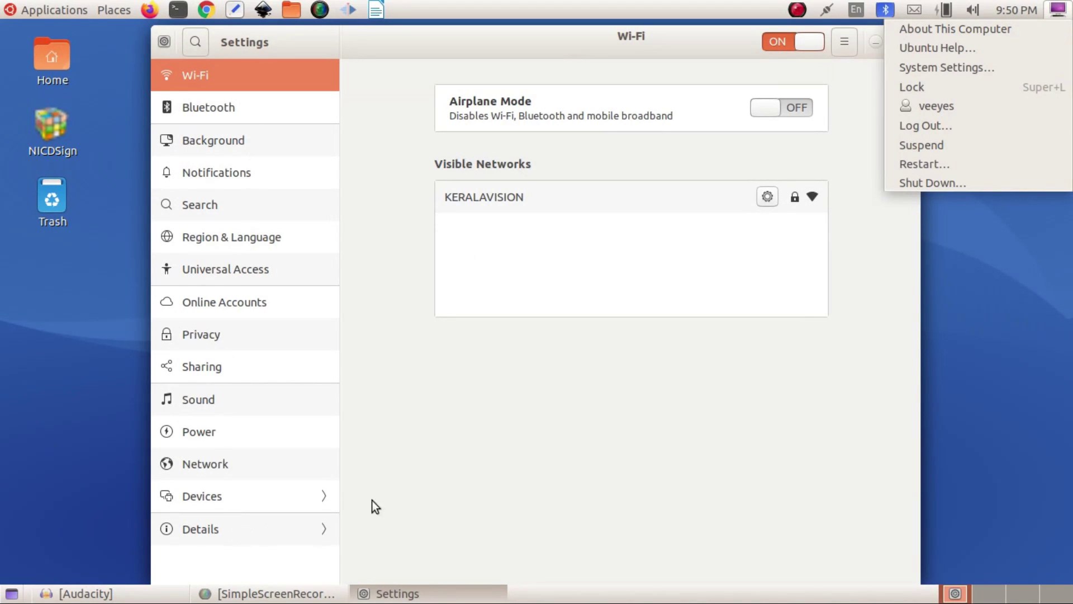
pyautogui.click(588, 377)
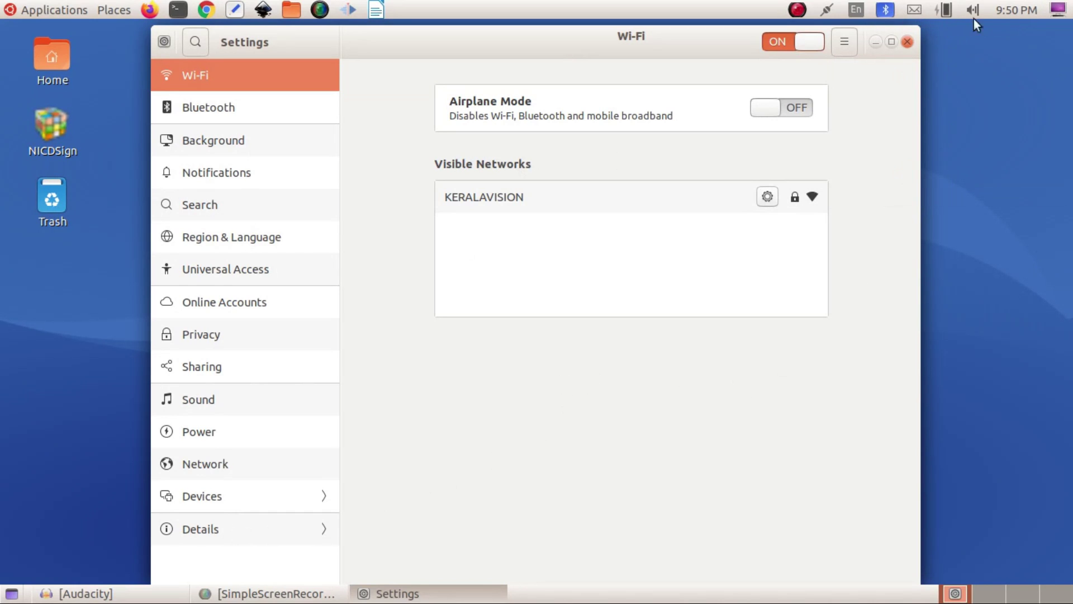
pyautogui.click(907, 44)
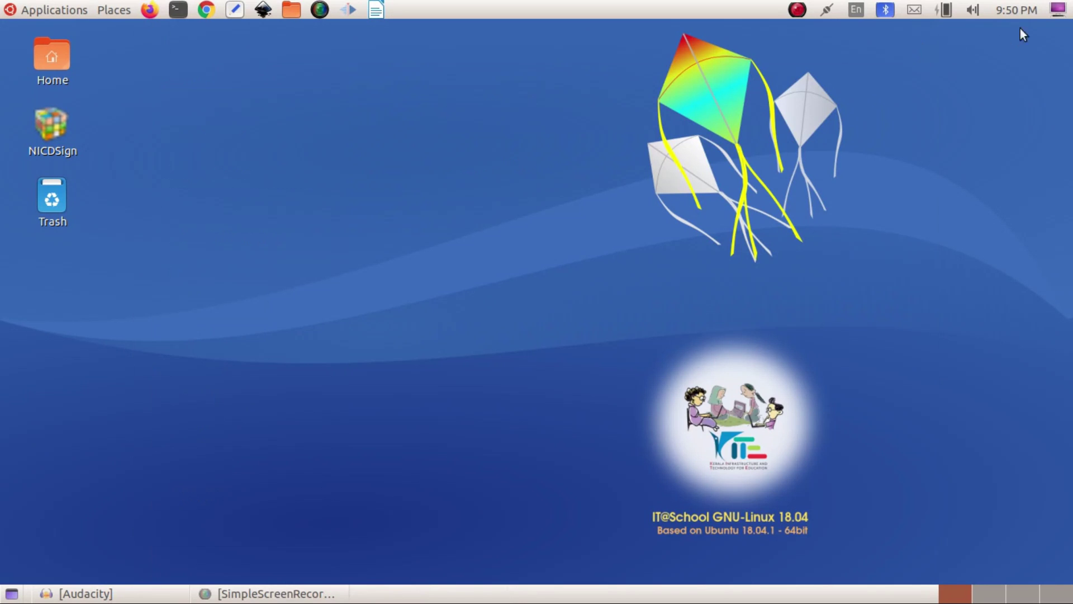
# Review the session indicator's lock, log out, suspend, restart and shut down options, and dismiss them without choosing any
pyautogui.click(1059, 10)
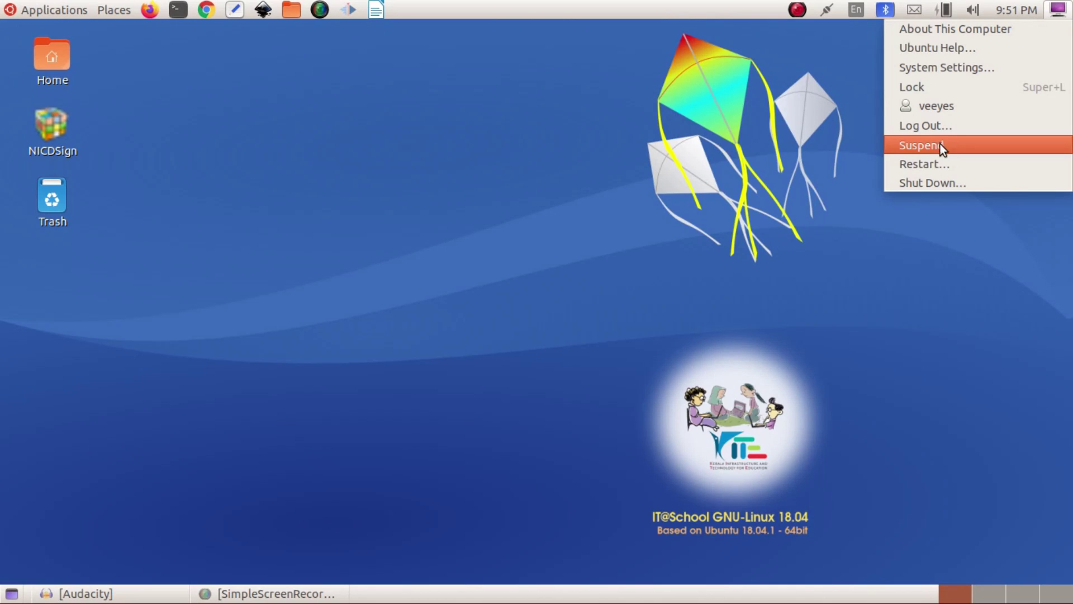
pyautogui.click(750, 256)
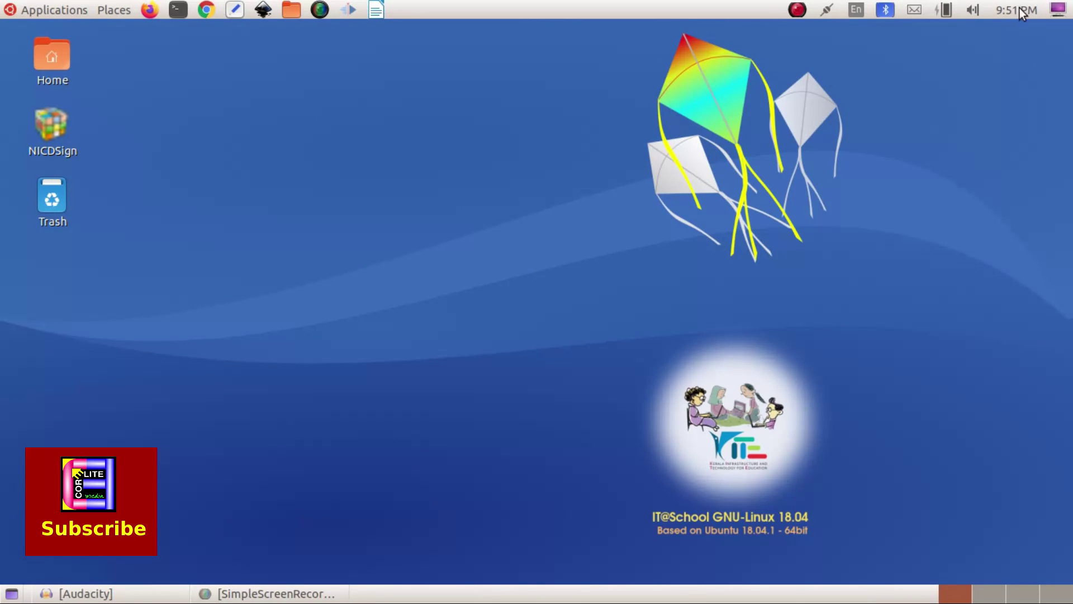
pyautogui.click(1059, 9)
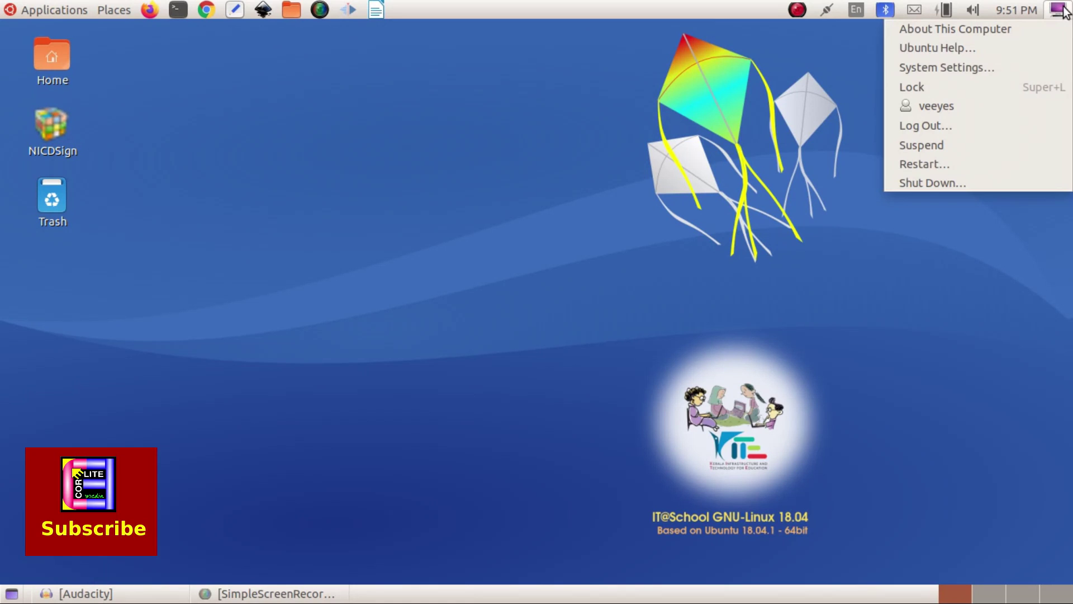
pyautogui.click(532, 200)
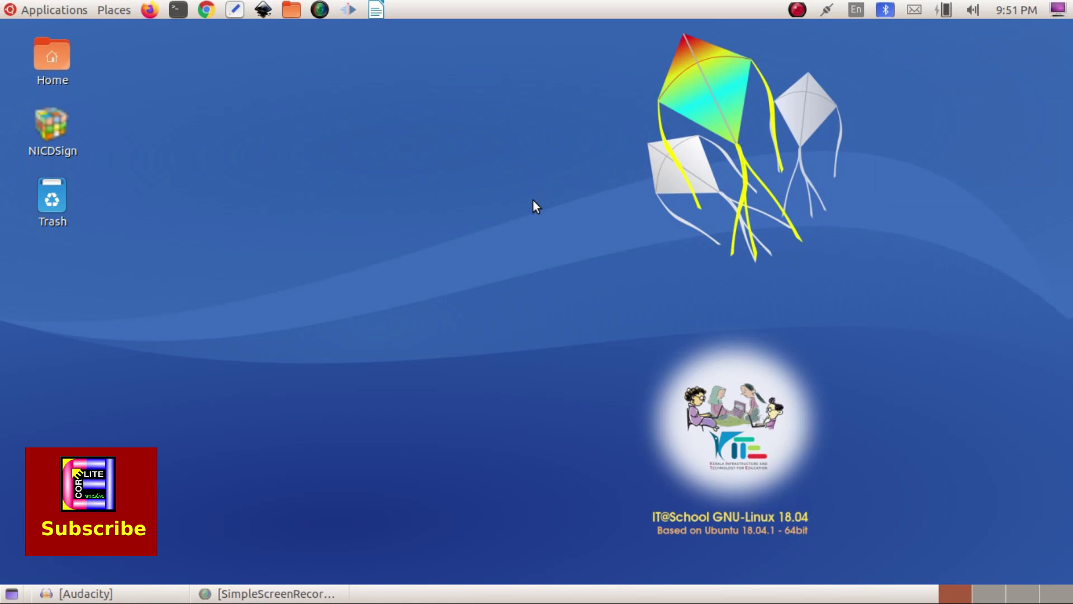